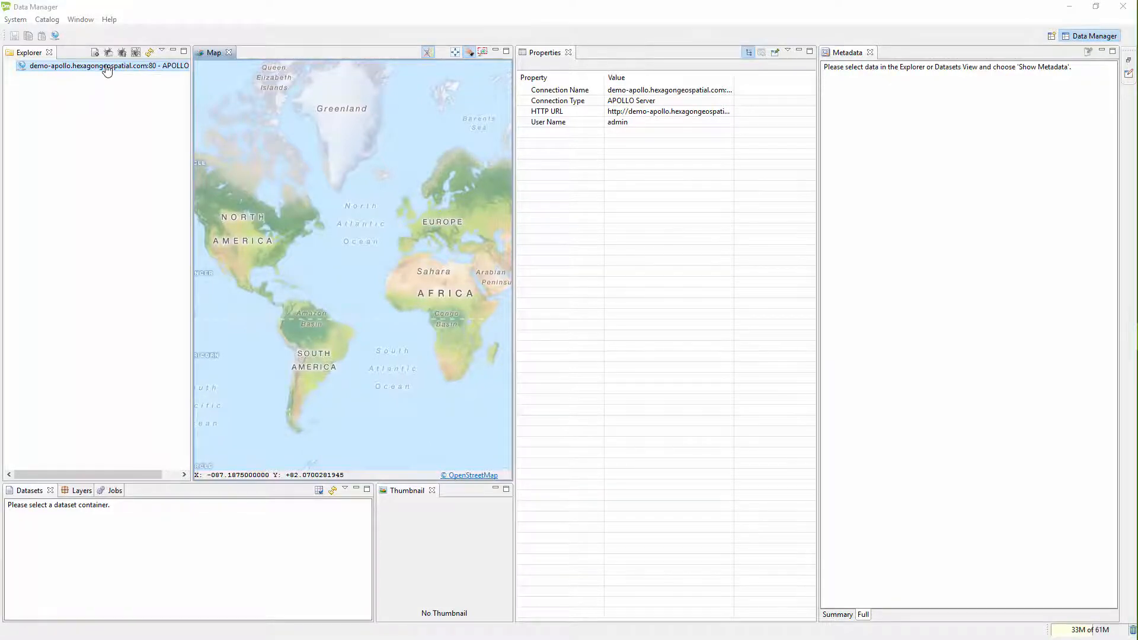
- Log in to the demo-apollo.hexagongeospatial.com:80 server connection with the account password
{"action": "right_click", "coordinate": [106, 69]}
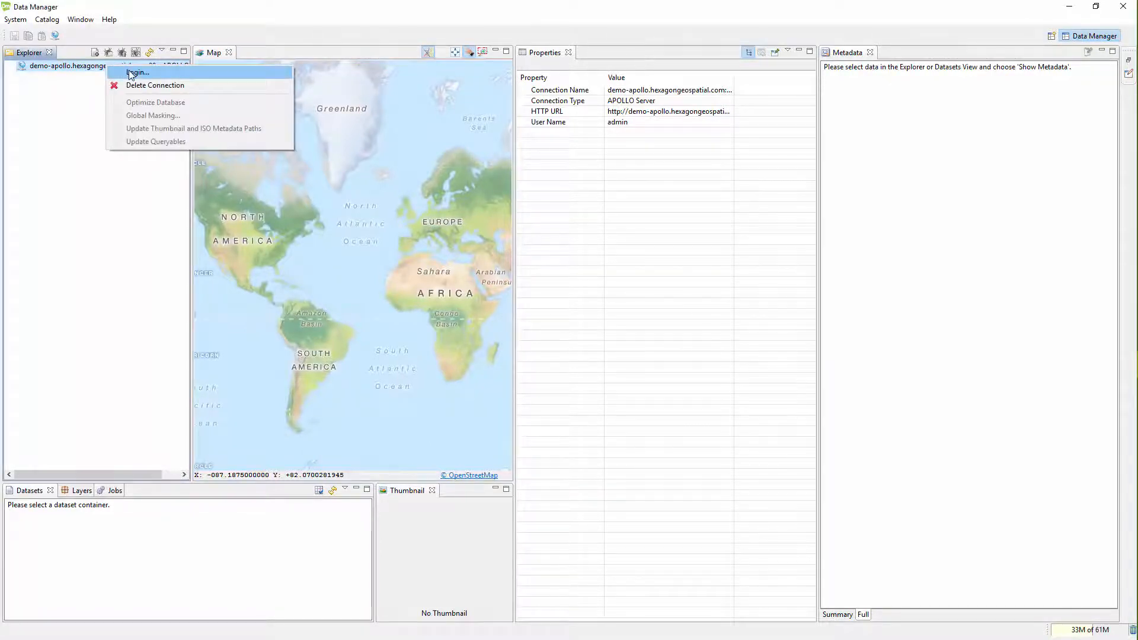
{"action": "left_click", "coordinate": [134, 73]}
{"action": "left_click", "coordinate": [589, 286]}
{"action": "type", "text": "••••••••••"}
{"action": "key", "text": "Return"}
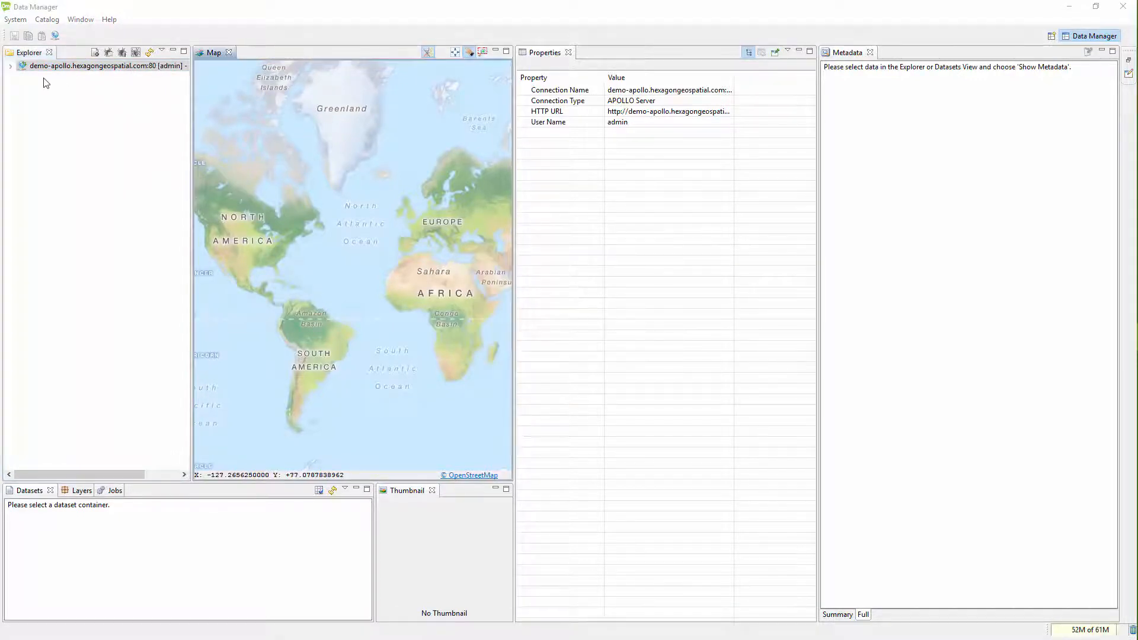
- Expand the server's Configuration node and display the Clip/Zip/Ship configuration properties
{"action": "left_click", "coordinate": [10, 67]}
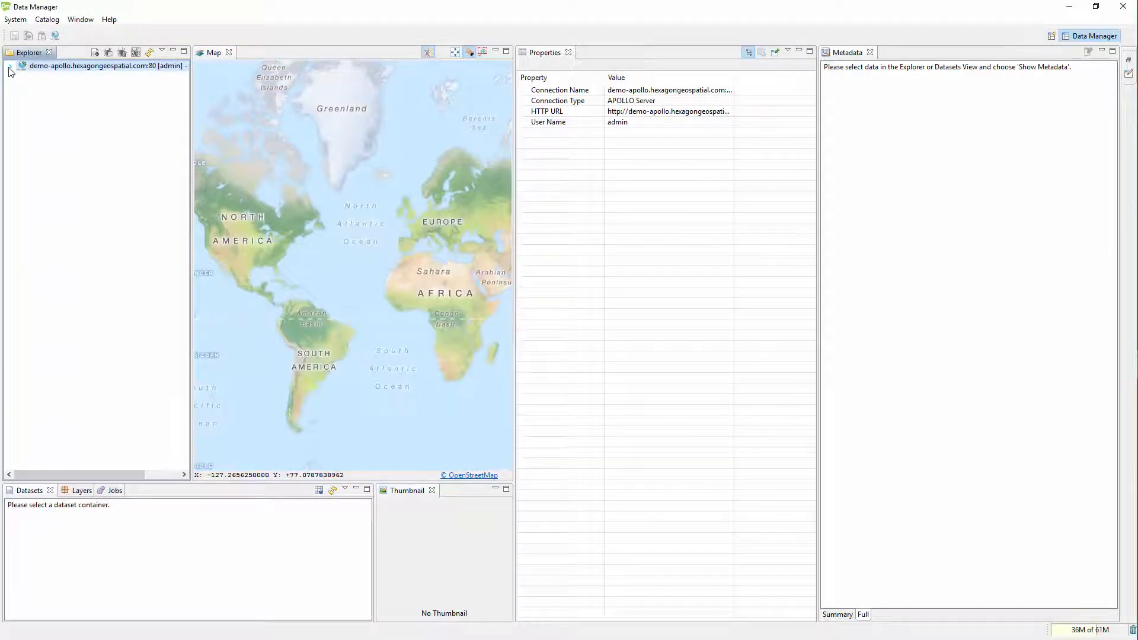
{"action": "left_click", "coordinate": [22, 77]}
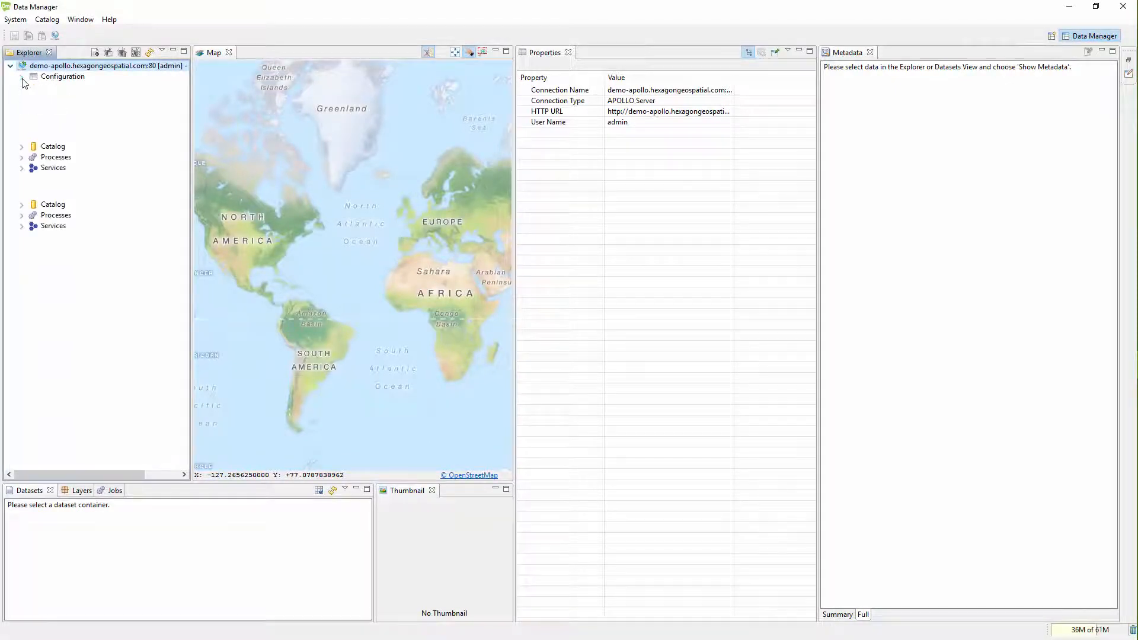
{"action": "left_click", "coordinate": [65, 120]}
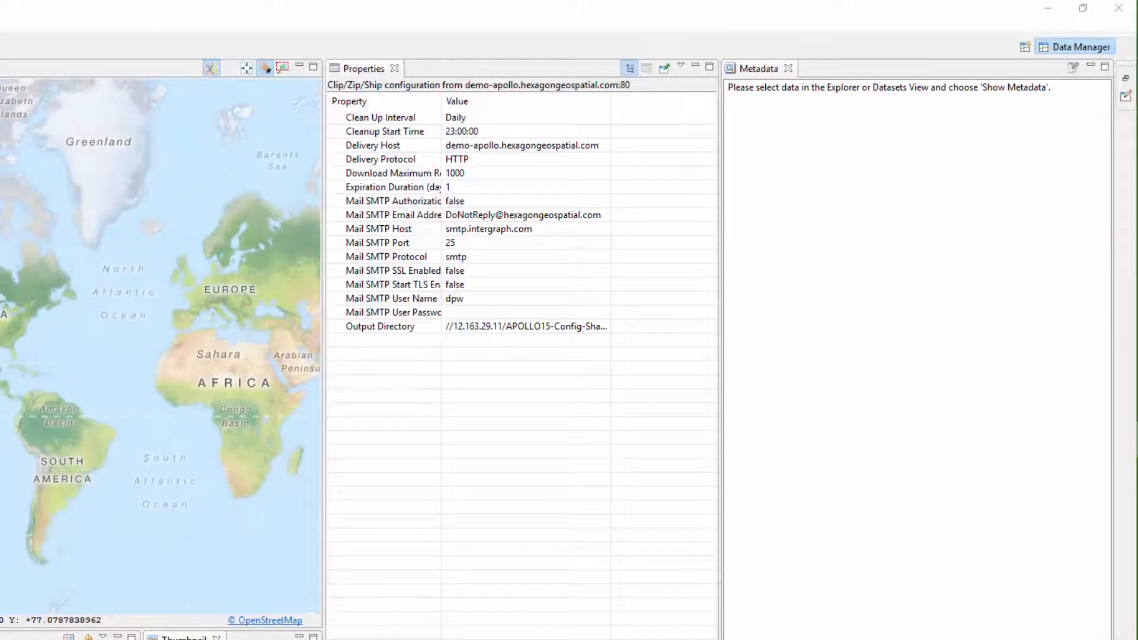
- Set the Clean Up Interval to Daily and the Cleanup Start Time to 23:00:00
{"action": "left_click", "coordinate": [472, 119]}
{"action": "left_click", "coordinate": [604, 118]}
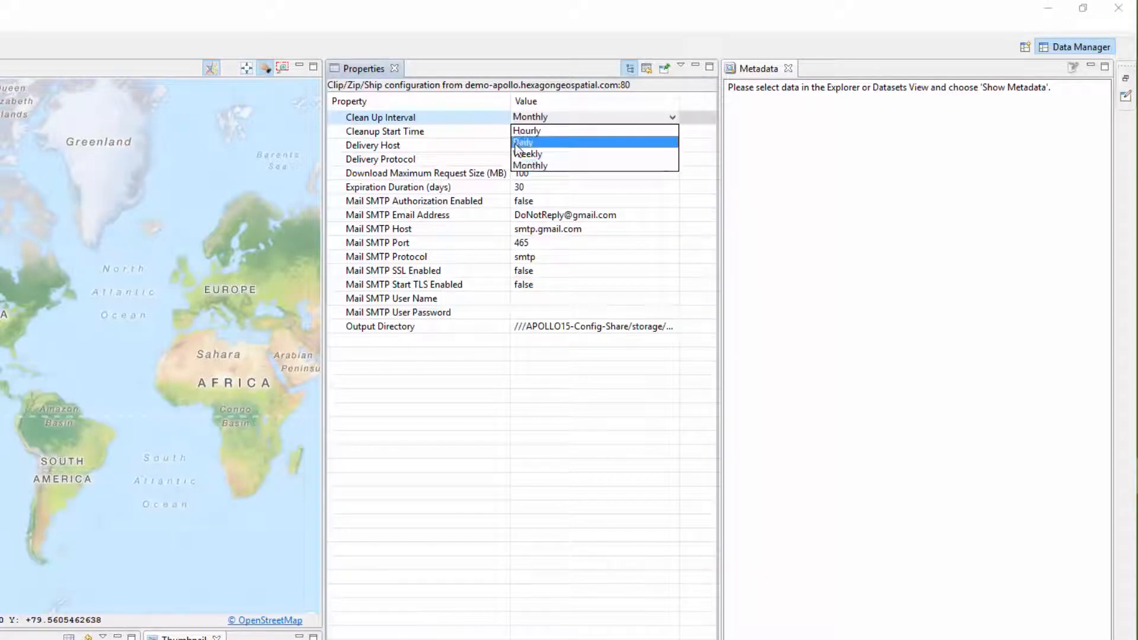
{"action": "left_click", "coordinate": [515, 144]}
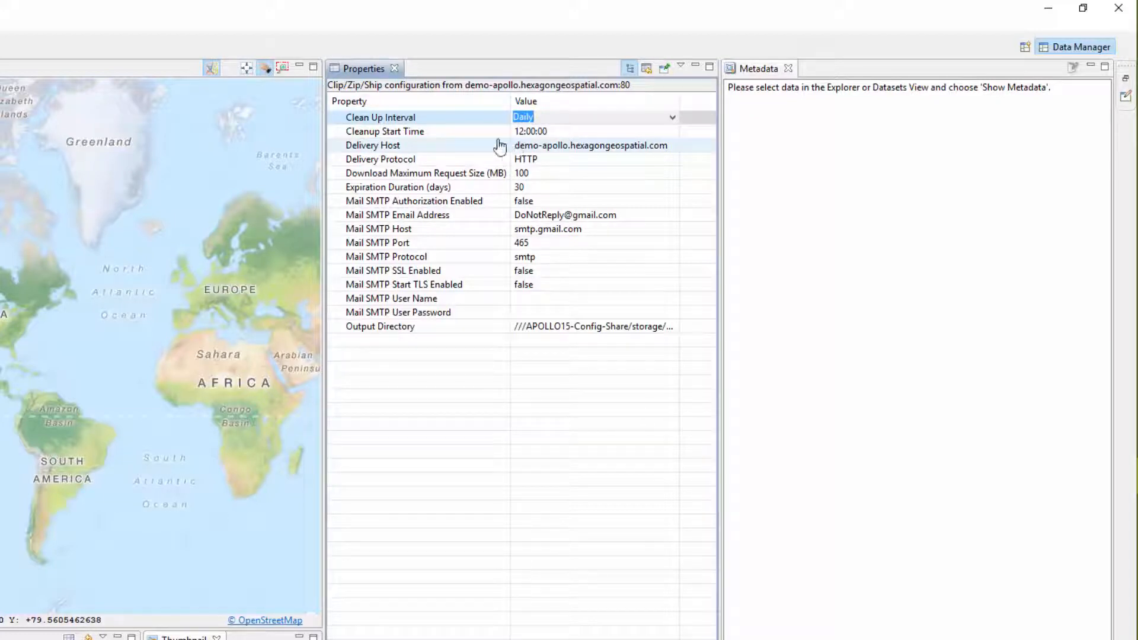
{"action": "left_click", "coordinate": [399, 134]}
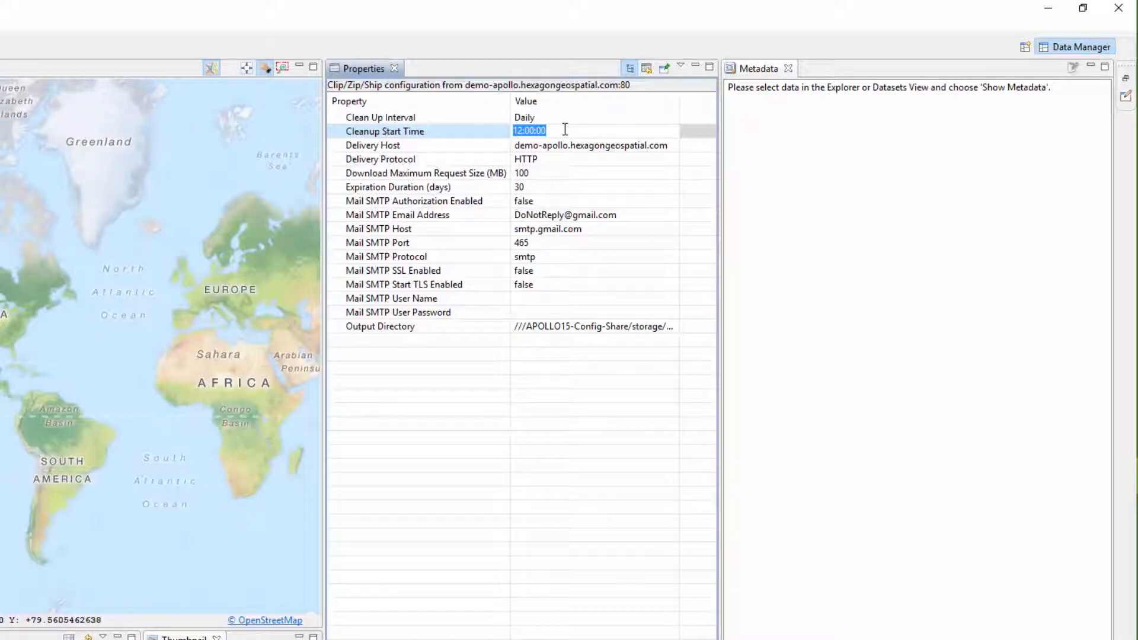
{"action": "type", "text": "23:00:00"}
- Review the Delivery Host value and the available Delivery Protocol options without changing them
{"action": "left_click", "coordinate": [471, 146]}
{"action": "left_click", "coordinate": [473, 152]}
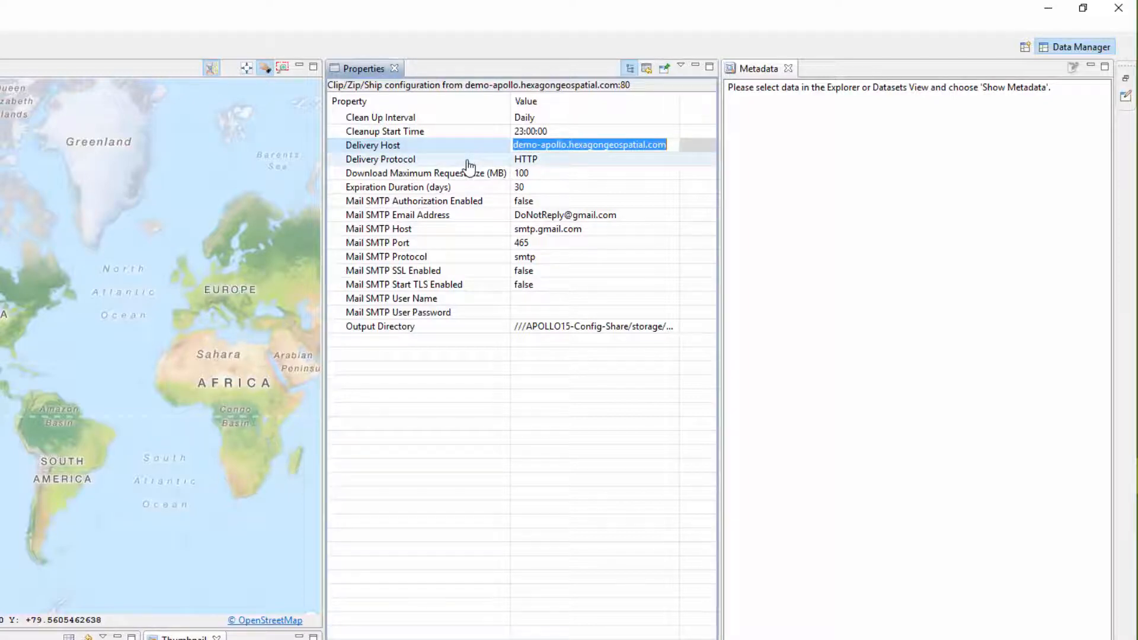
{"action": "left_click", "coordinate": [468, 161]}
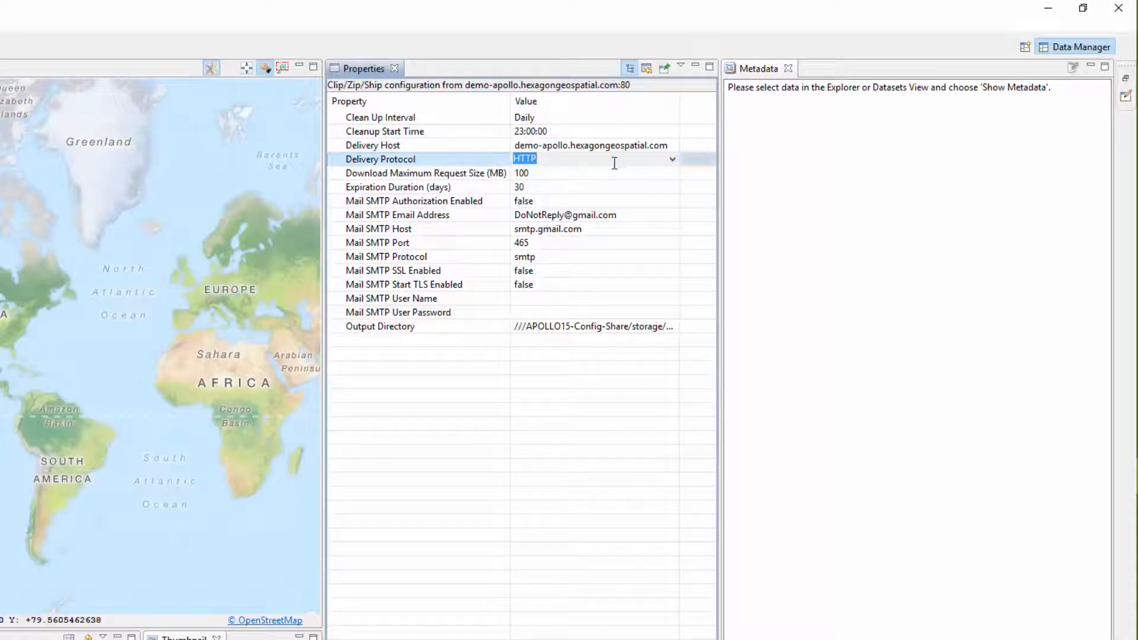
{"action": "left_click", "coordinate": [673, 161]}
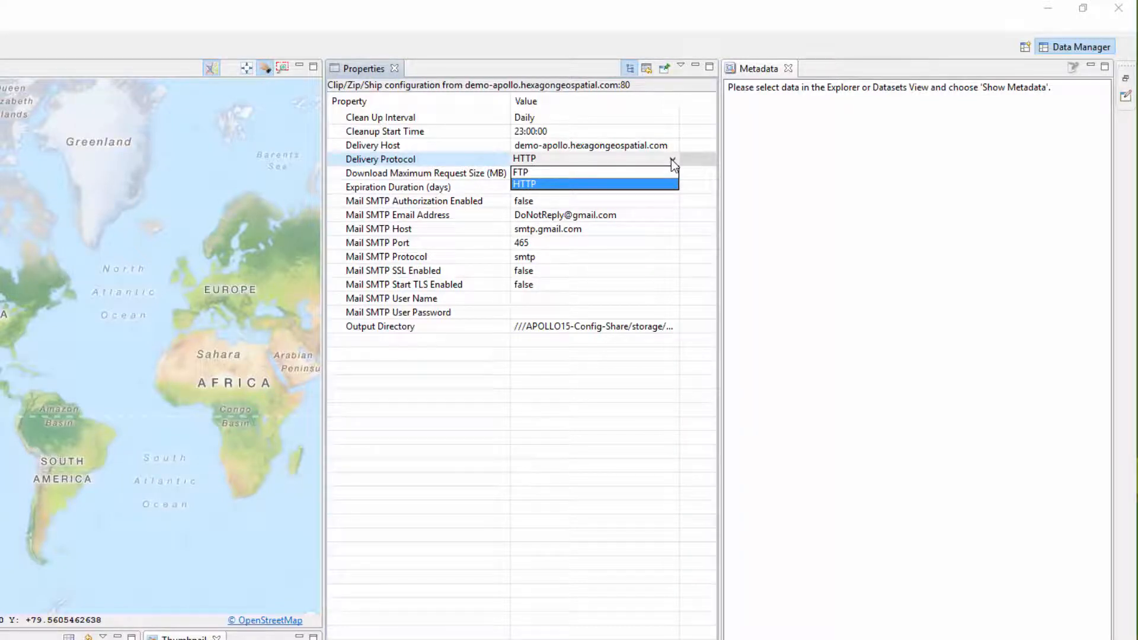
{"action": "left_click", "coordinate": [672, 160]}
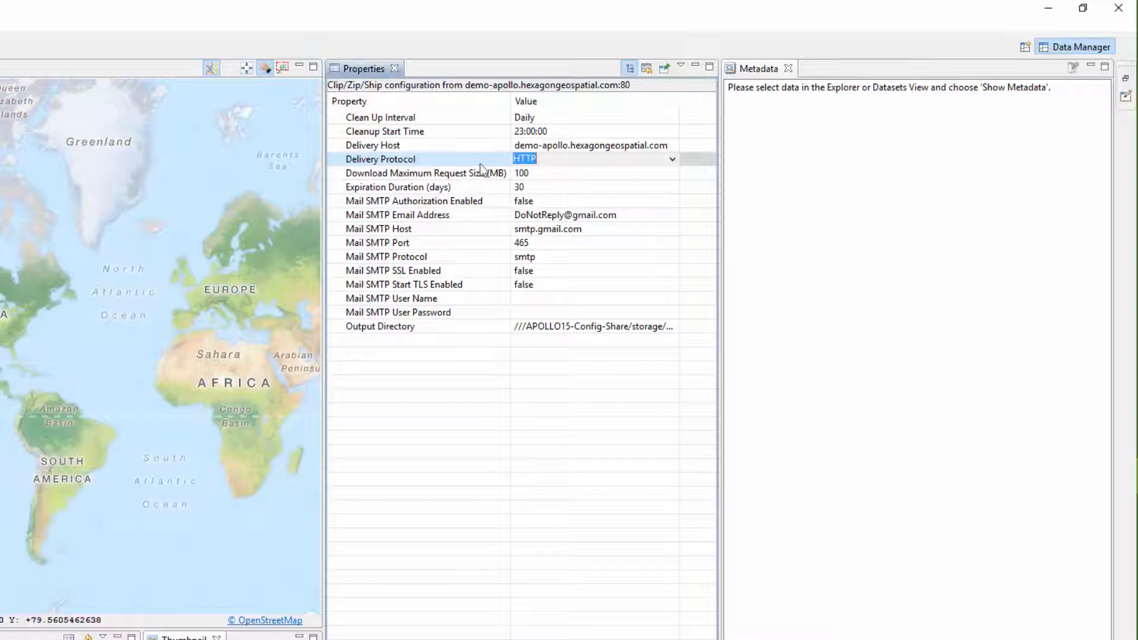
- Set the Download Maximum Request Size to 1000 MB and the Expiration Duration to 3 days
{"action": "left_click", "coordinate": [419, 175]}
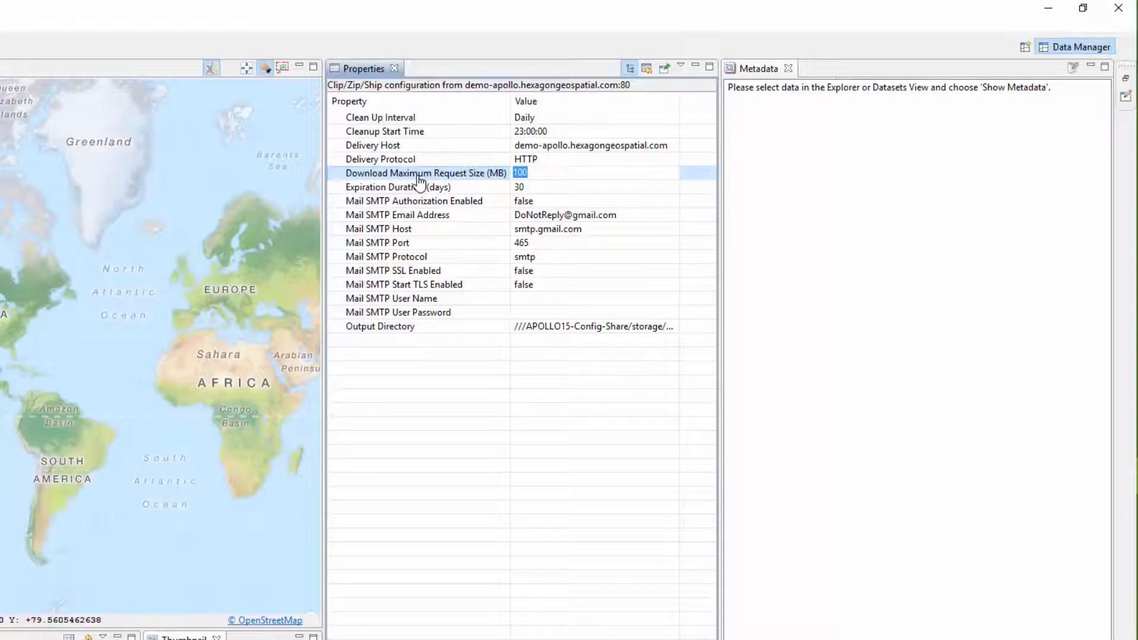
{"action": "type", "text": "1000"}
{"action": "left_click", "coordinate": [418, 190]}
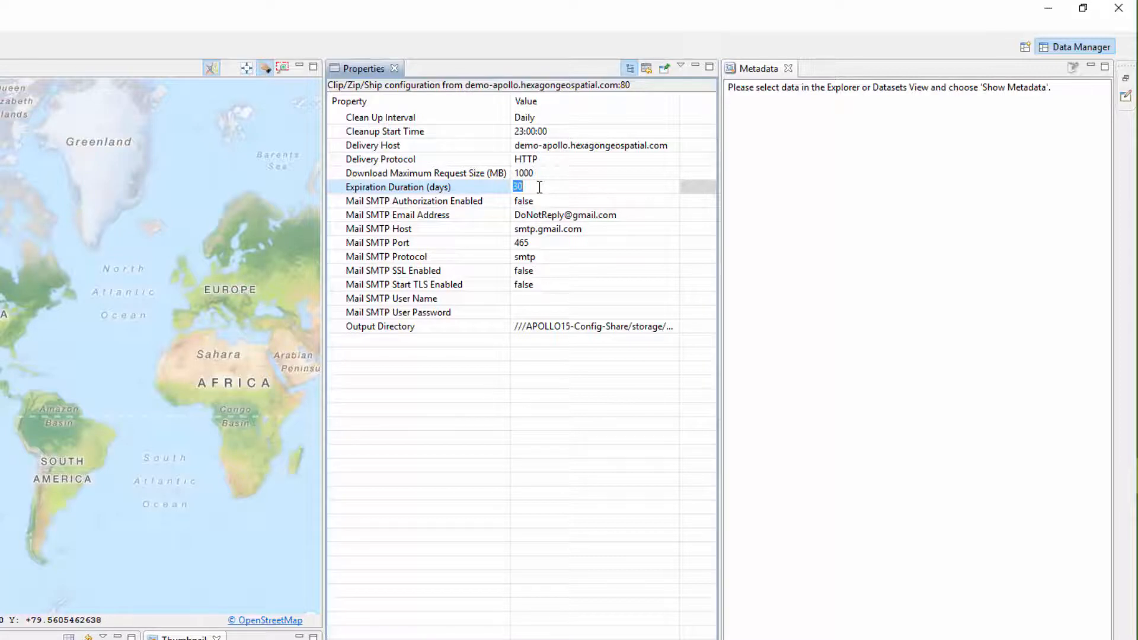
{"action": "key", "text": "BackSpace"}
{"action": "type", "text": "3"}
- Review the Mail SMTP Authorization Enabled options and the Mail SMTP Email Address without changing them
{"action": "left_click", "coordinate": [563, 201]}
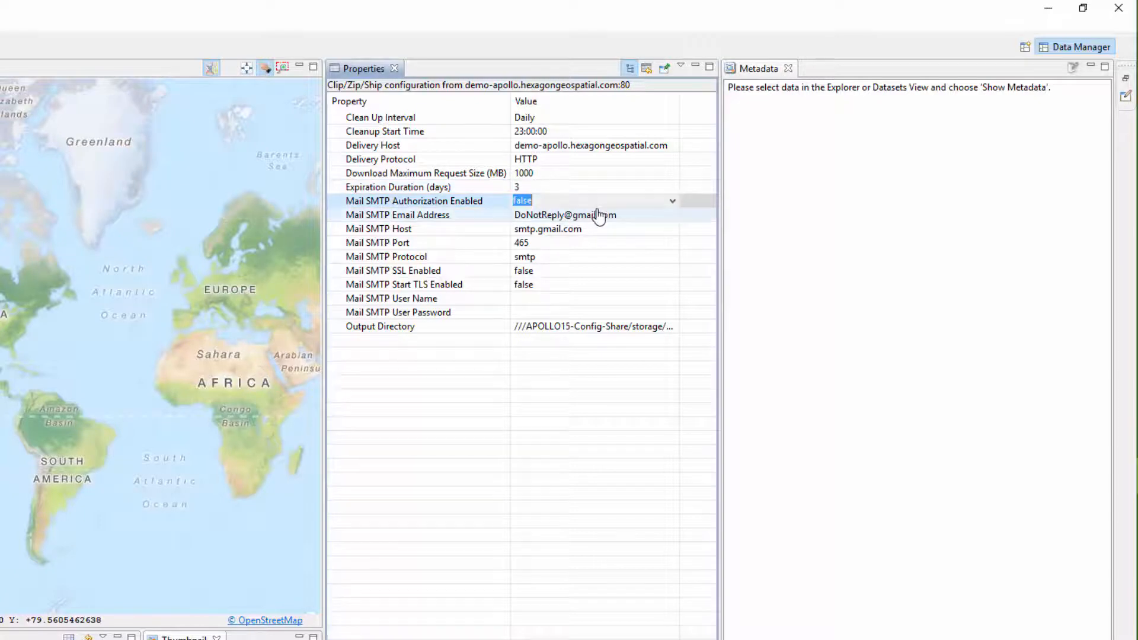
{"action": "left_click", "coordinate": [673, 204]}
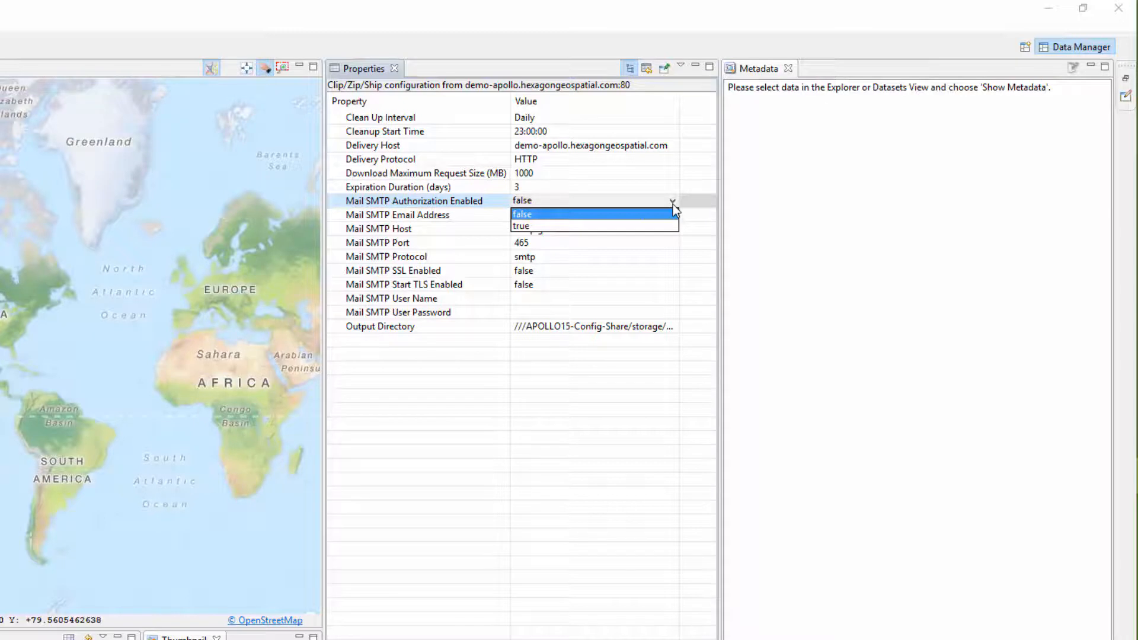
{"action": "left_click", "coordinate": [673, 204]}
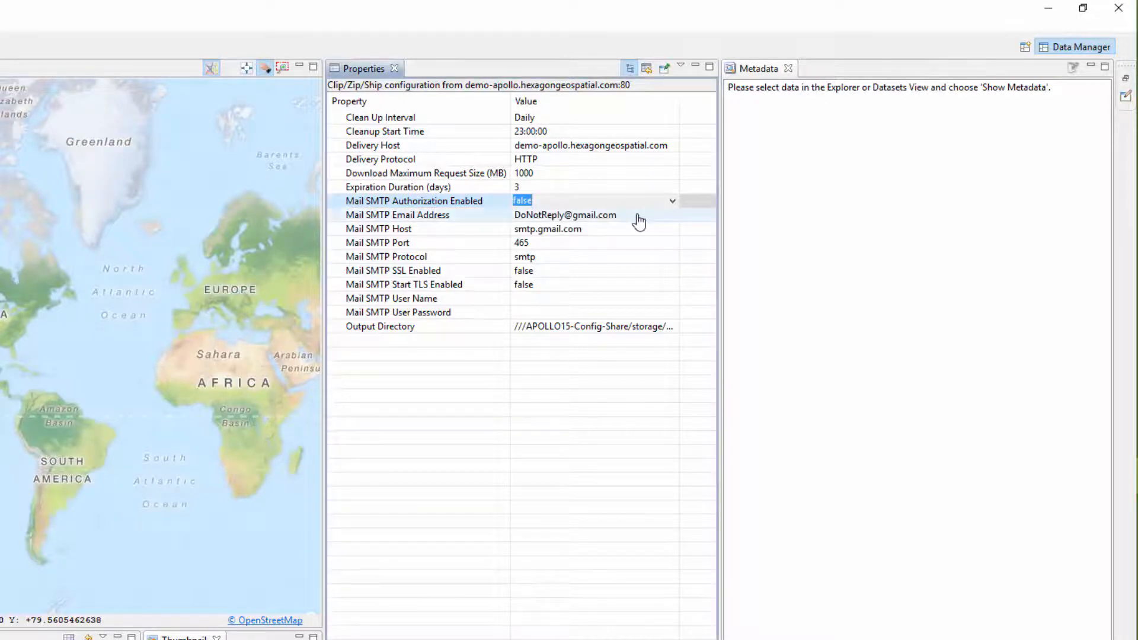
{"action": "left_click", "coordinate": [444, 221]}
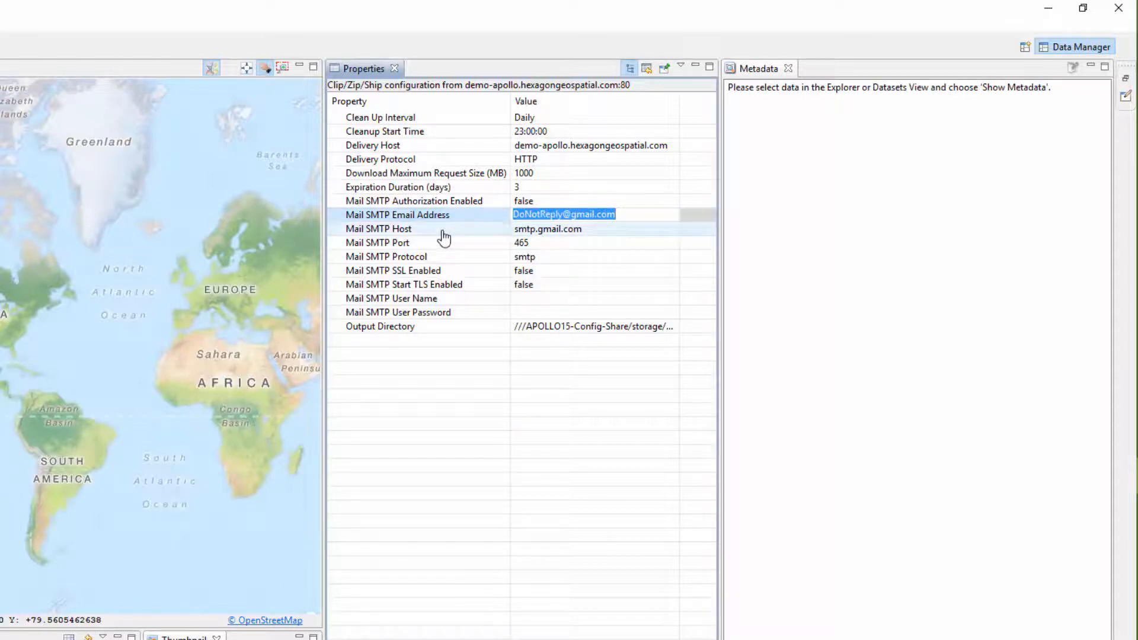
- Enter smtp.gmail.com as the Mail SMTP Host and check the Mail SMTP Port
{"action": "left_click", "coordinate": [443, 237]}
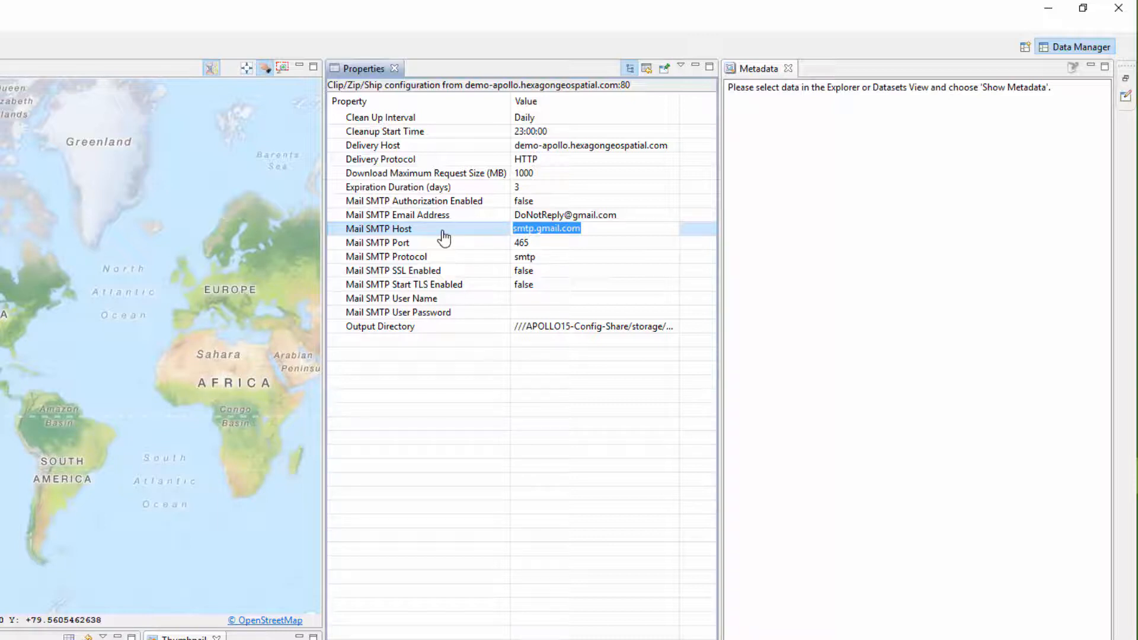
{"action": "type", "text": "smtp"}
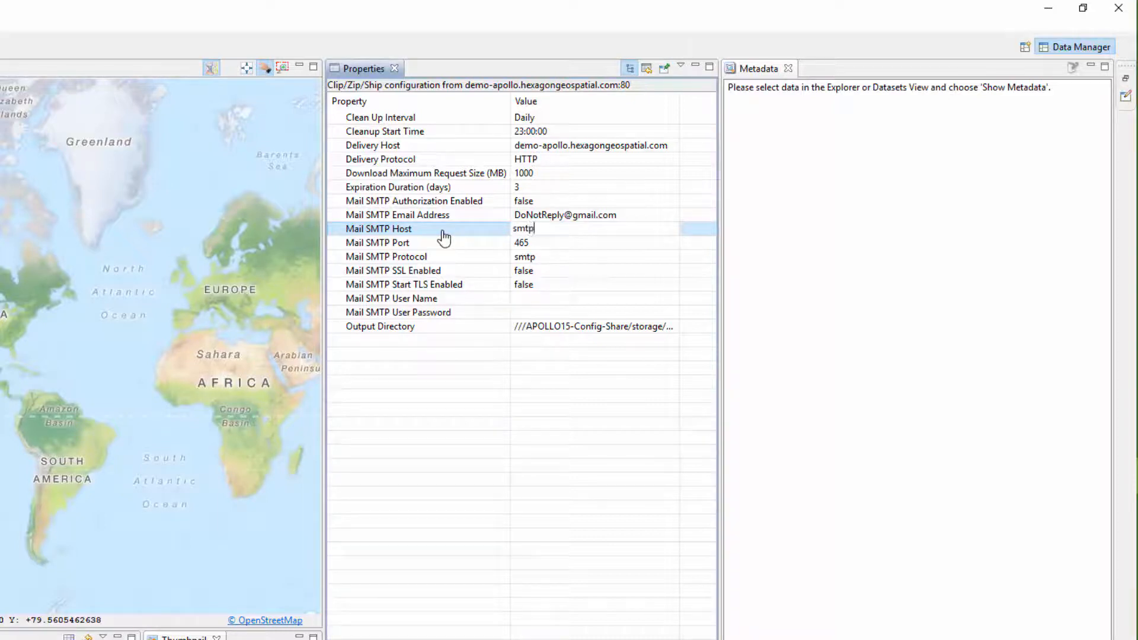
{"action": "type", "text": ".gmail.com"}
{"action": "left_click", "coordinate": [450, 245]}
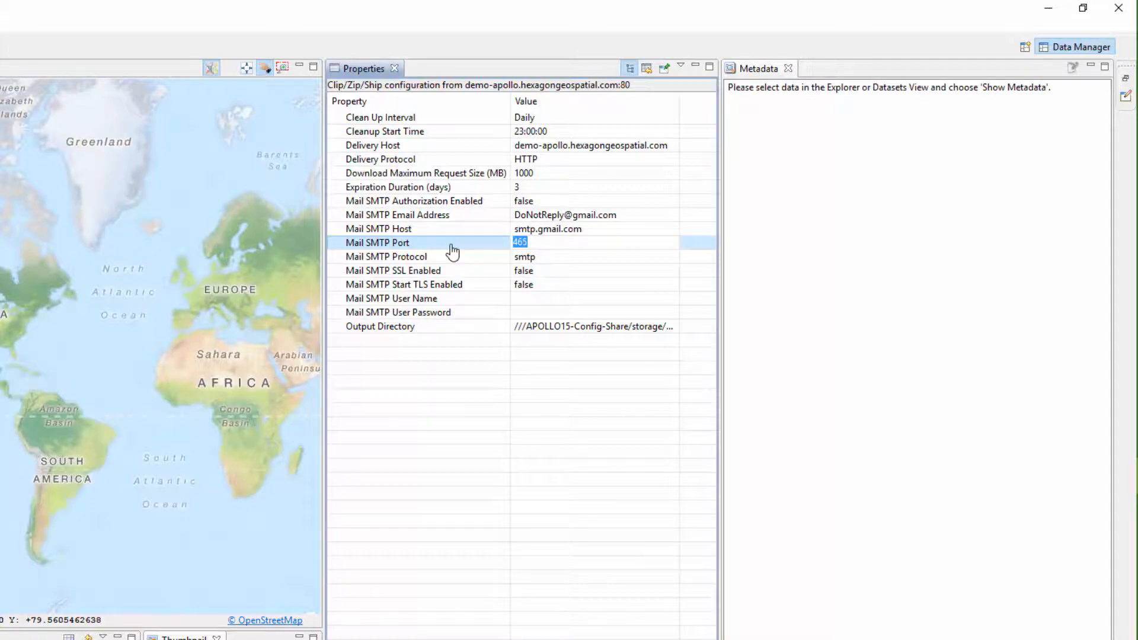
- Set both Mail SMTP SSL Enabled and Mail SMTP Start TLS Enabled to true
{"action": "left_click", "coordinate": [424, 275]}
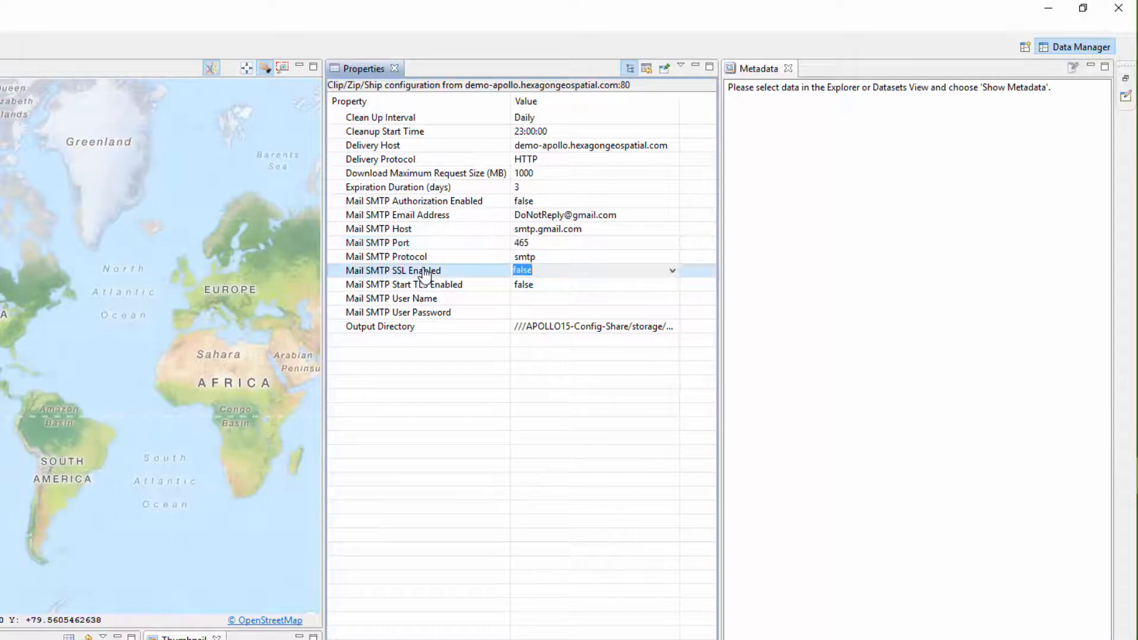
{"action": "left_click", "coordinate": [673, 272]}
{"action": "left_click", "coordinate": [661, 295]}
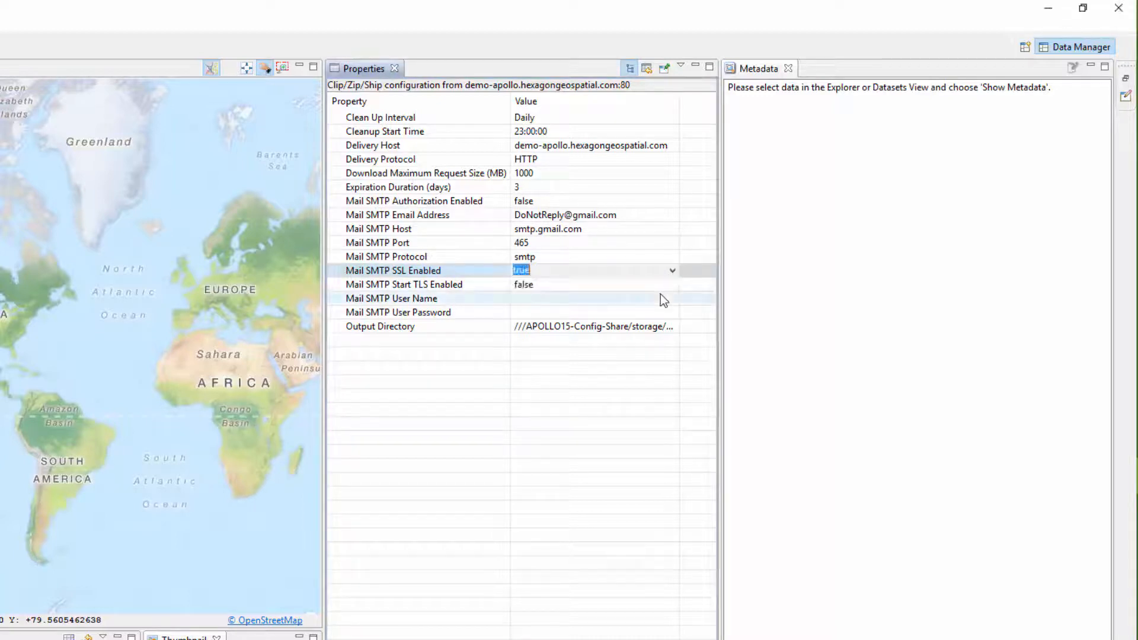
{"action": "left_click", "coordinate": [672, 289]}
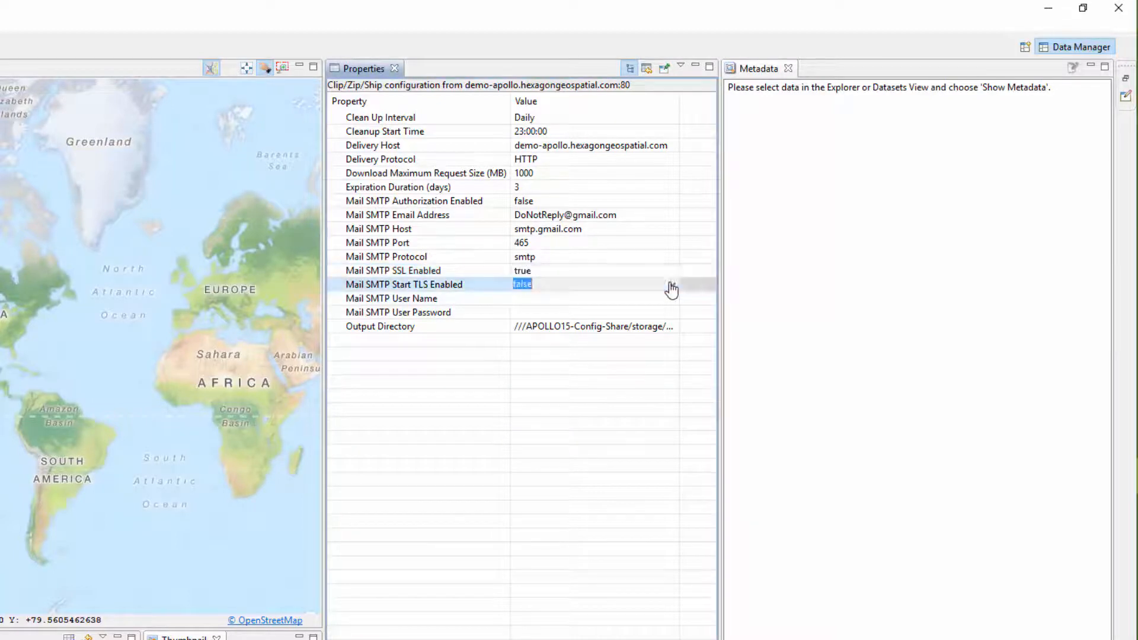
{"action": "left_click", "coordinate": [671, 285]}
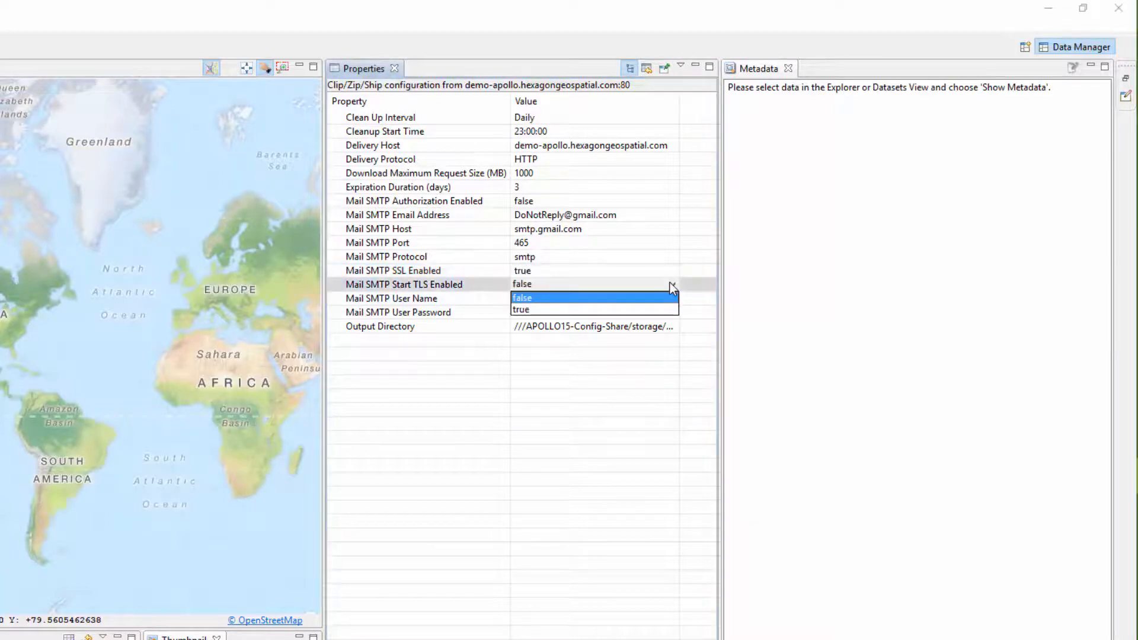
{"action": "left_click", "coordinate": [607, 311]}
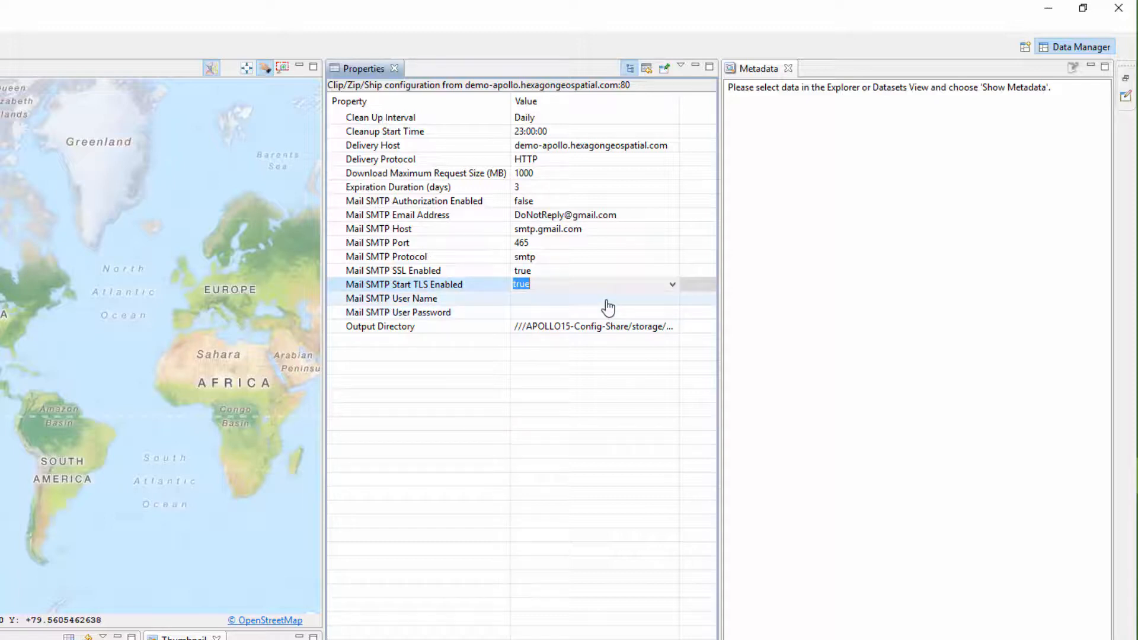
- Set the Mail SMTP User Name to apollouser and check the password and Output Directory properties
{"action": "left_click", "coordinate": [607, 300]}
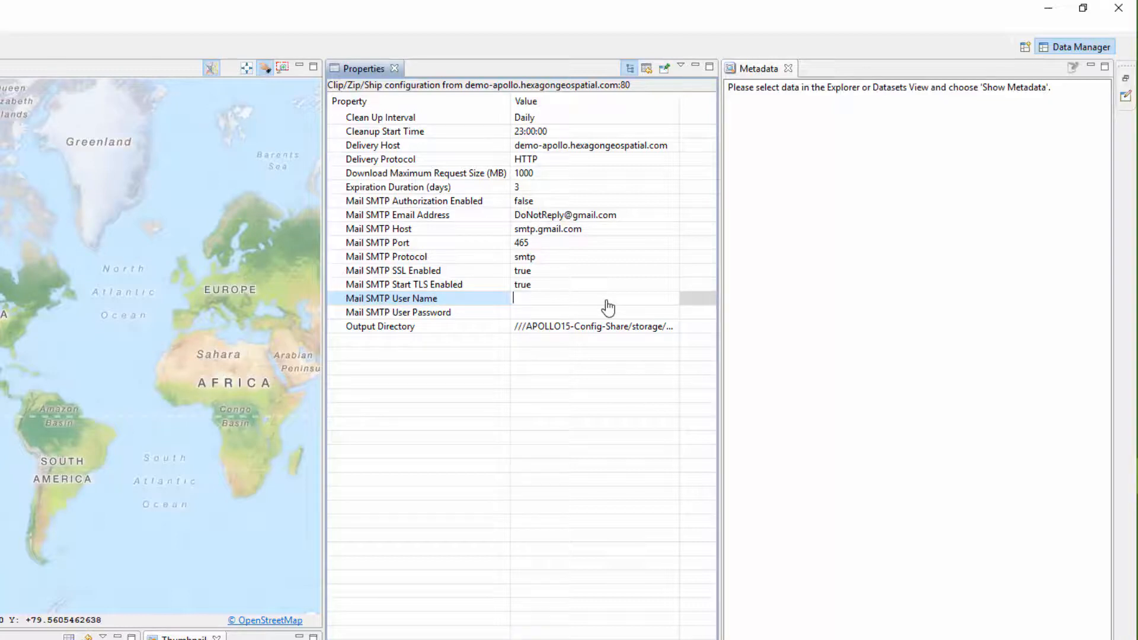
{"action": "type", "text": "apollouser"}
{"action": "left_click", "coordinate": [595, 316]}
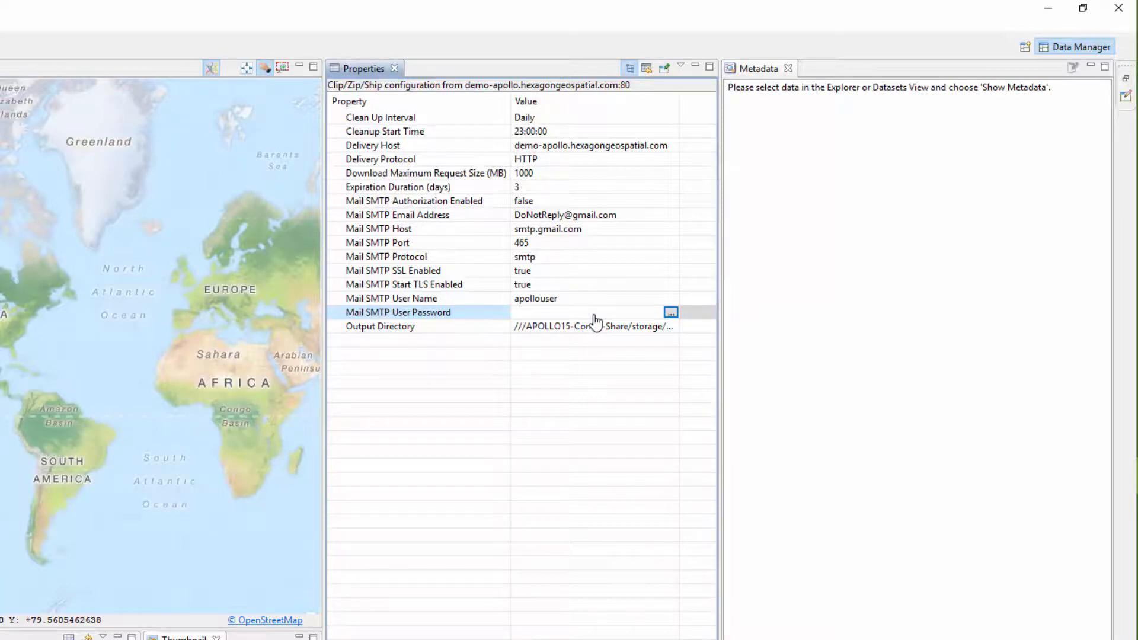
{"action": "left_click", "coordinate": [649, 336]}
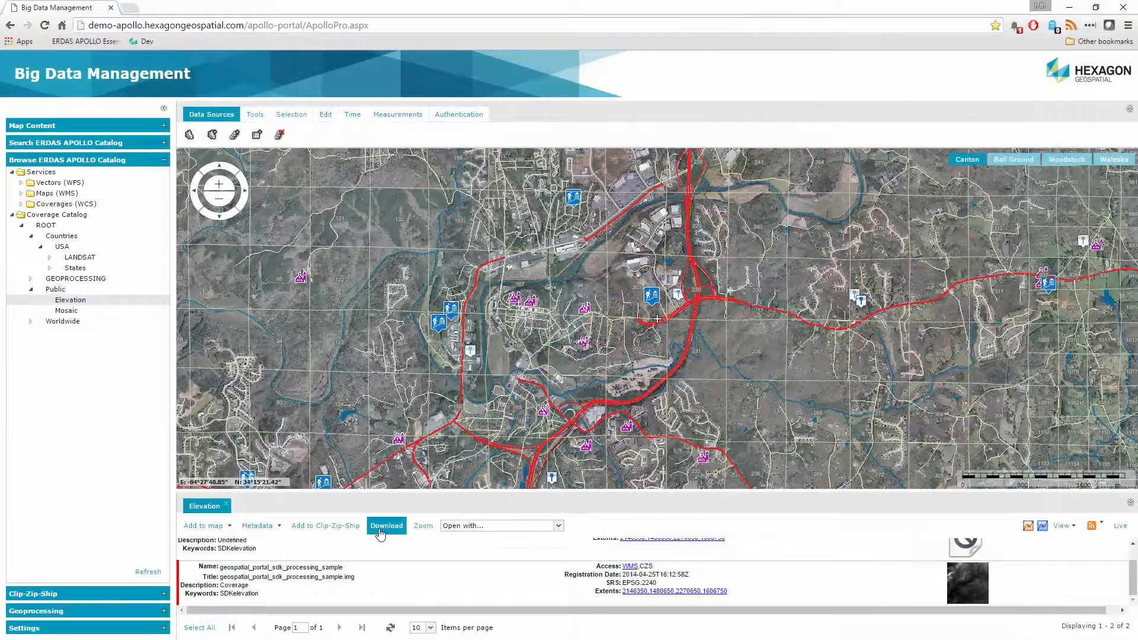
- In the Big Data Management web portal, start a download of geospatial_portal_sdk_processing_sample and enter the notification e-mail address
{"action": "left_click", "coordinate": [381, 533]}
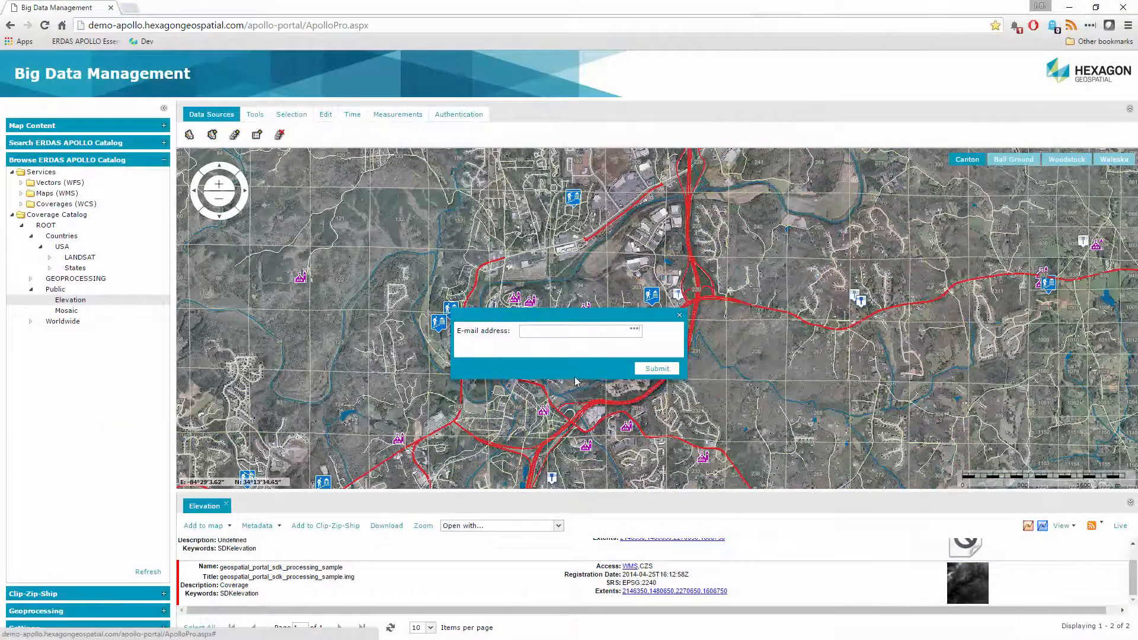
{"action": "left_click", "coordinate": [575, 332]}
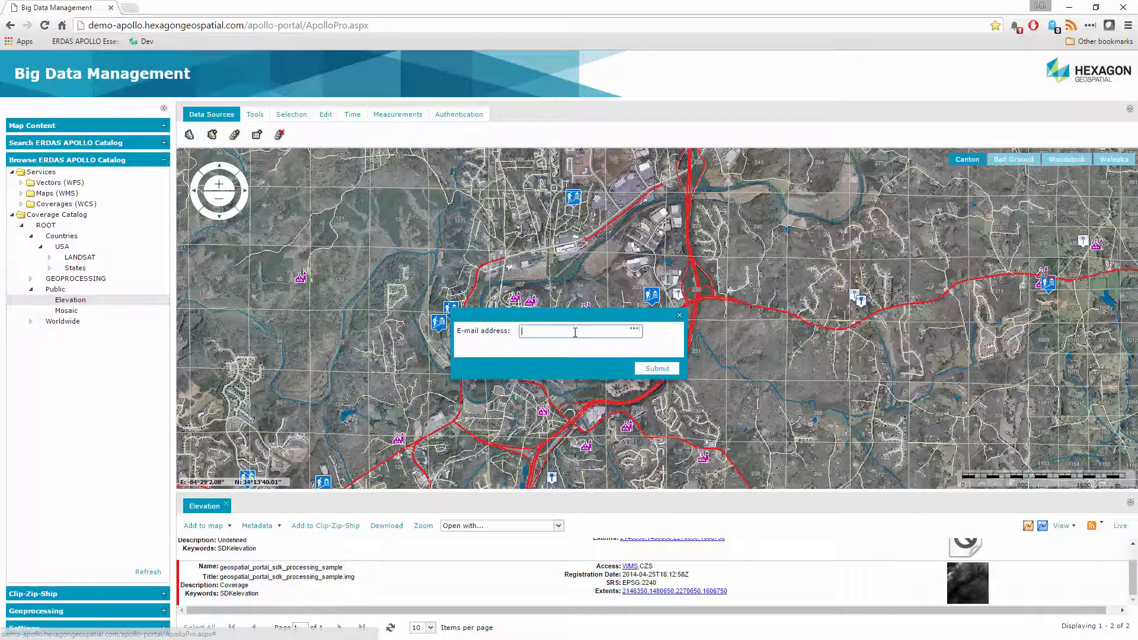
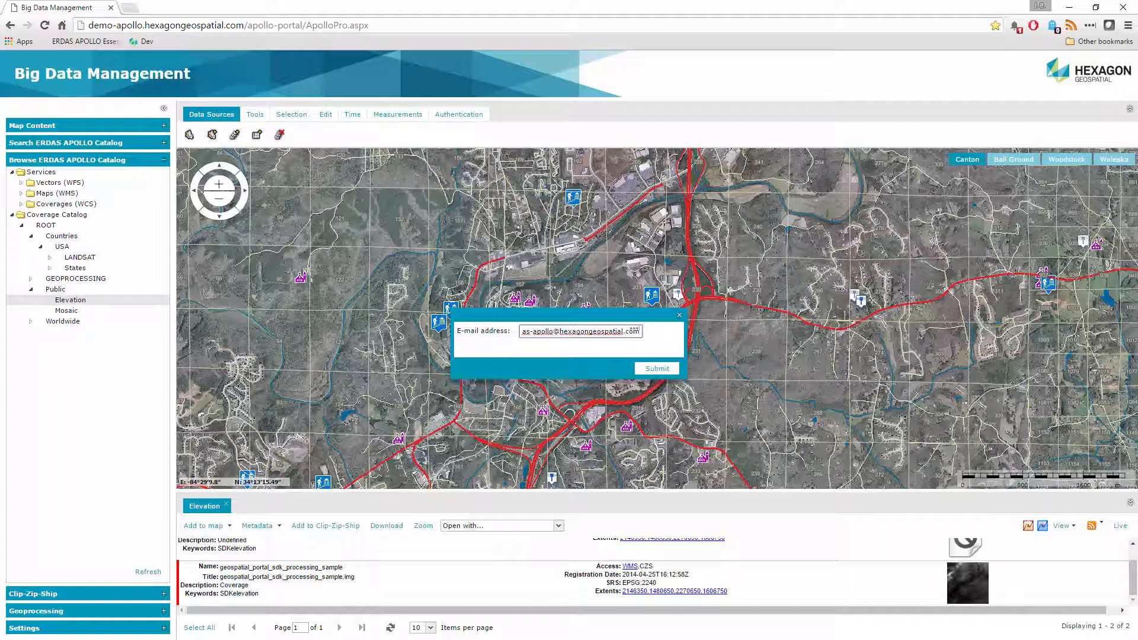
- Switch to Notepad++ and display the original, uncustomized provisioning.async.jbpm.xml for comparison with the edited version
{"action": "key", "text": "alt+Tab"}
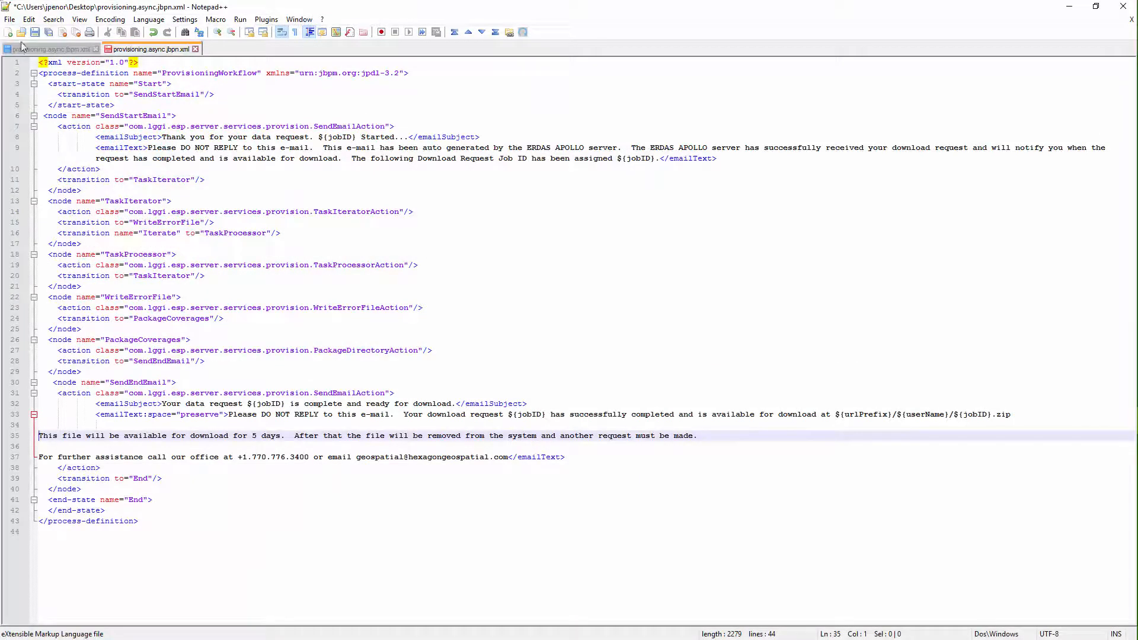
{"action": "key", "text": "ctrl+Tab"}
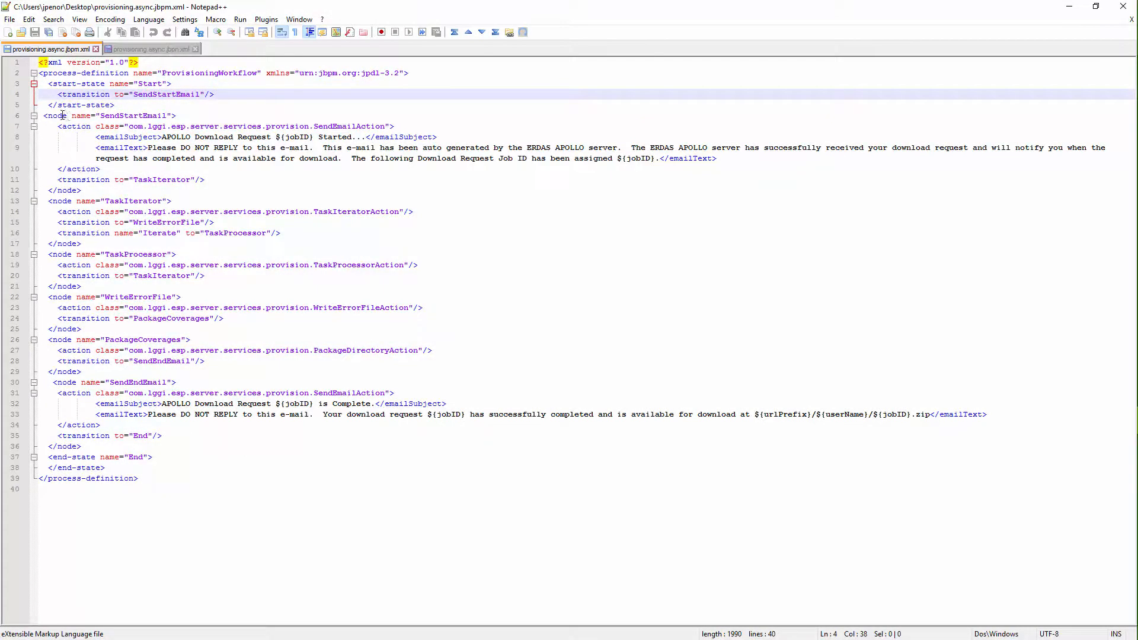
- In the SendStartEmail node, replace "APOLLO Download Request" in the e-mail subject with "Thank you for your data request", keeping the ${jobID} variable
{"action": "left_click", "coordinate": [49, 116]}
{"action": "left_click_drag", "start_coordinate": [52, 117], "coordinate": [177, 116]}
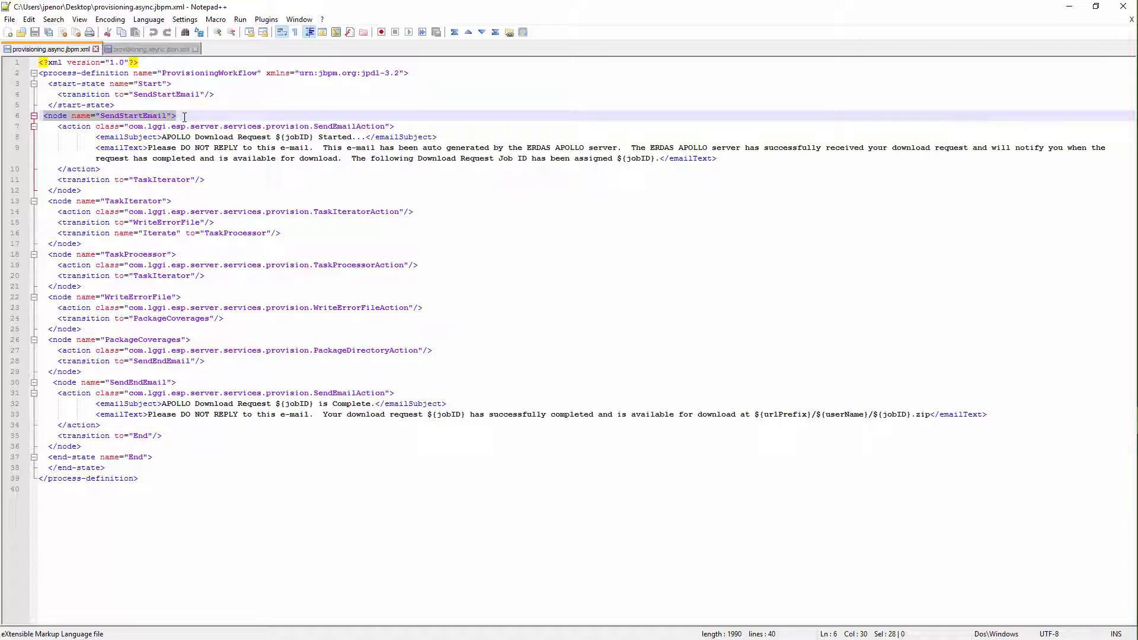
{"action": "left_click", "coordinate": [184, 117]}
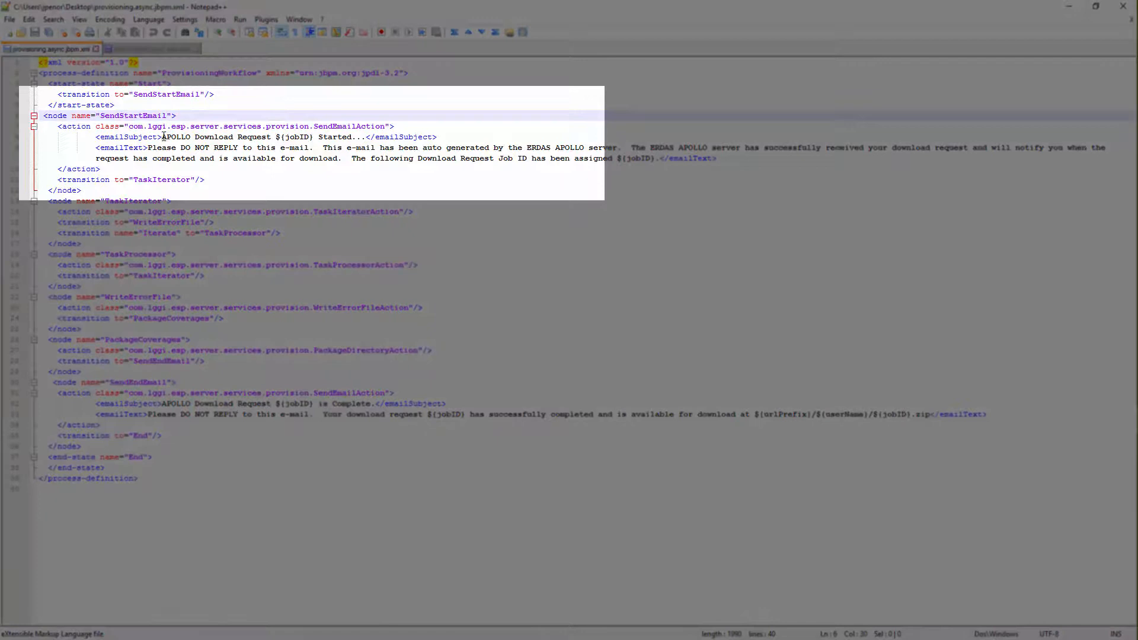
{"action": "left_click", "coordinate": [163, 136]}
{"action": "key", "text": "Delete"}
{"action": "key", "text": "Delete"}
{"action": "key", "text": "Delete"}
{"action": "key", "text": "Delete"}
{"action": "key", "text": "Delete"}
{"action": "key", "text": "Delete"}
{"action": "key", "text": "Delete"}
{"action": "key", "text": "Delete"}
{"action": "key", "text": "Delete"}
{"action": "key", "text": "Delete"}
{"action": "key", "text": "Delete"}
{"action": "key", "text": "Delete"}
{"action": "key", "text": "Delete"}
{"action": "key", "text": "Delete"}
{"action": "key", "text": "Delete"}
{"action": "key", "text": "Delete"}
{"action": "key", "text": "Delete"}
{"action": "key", "text": "Delete"}
{"action": "key", "text": "Delete"}
{"action": "key", "text": "Delete"}
{"action": "key", "text": "Delete"}
{"action": "key", "text": "Delete"}
{"action": "key", "text": "Delete"}
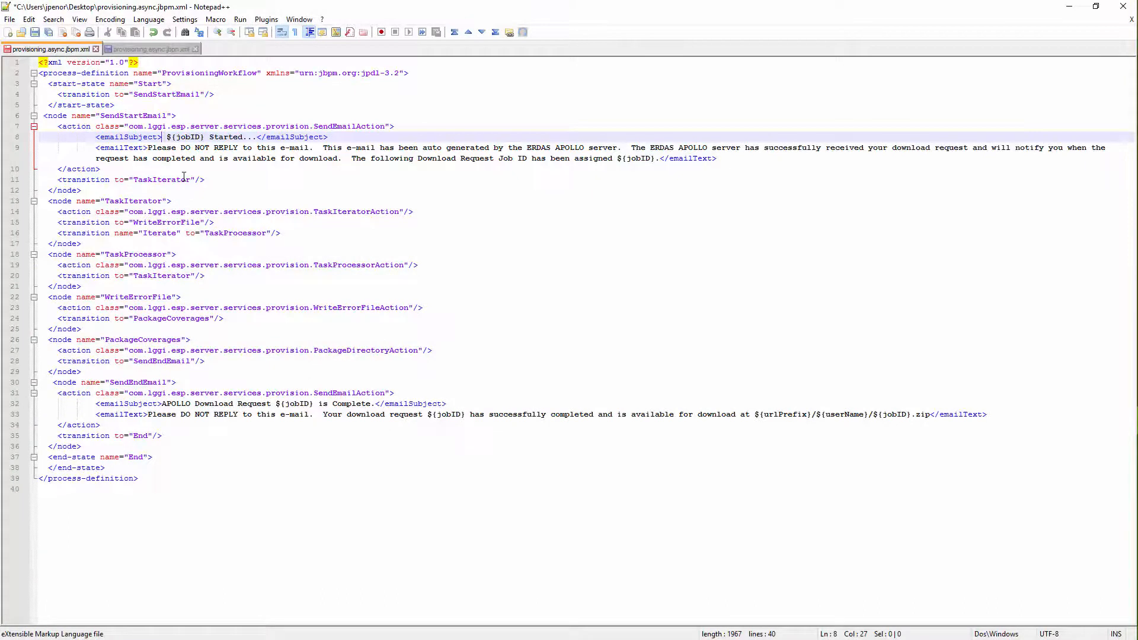
{"action": "type", "text": "Thank you for your data request"}
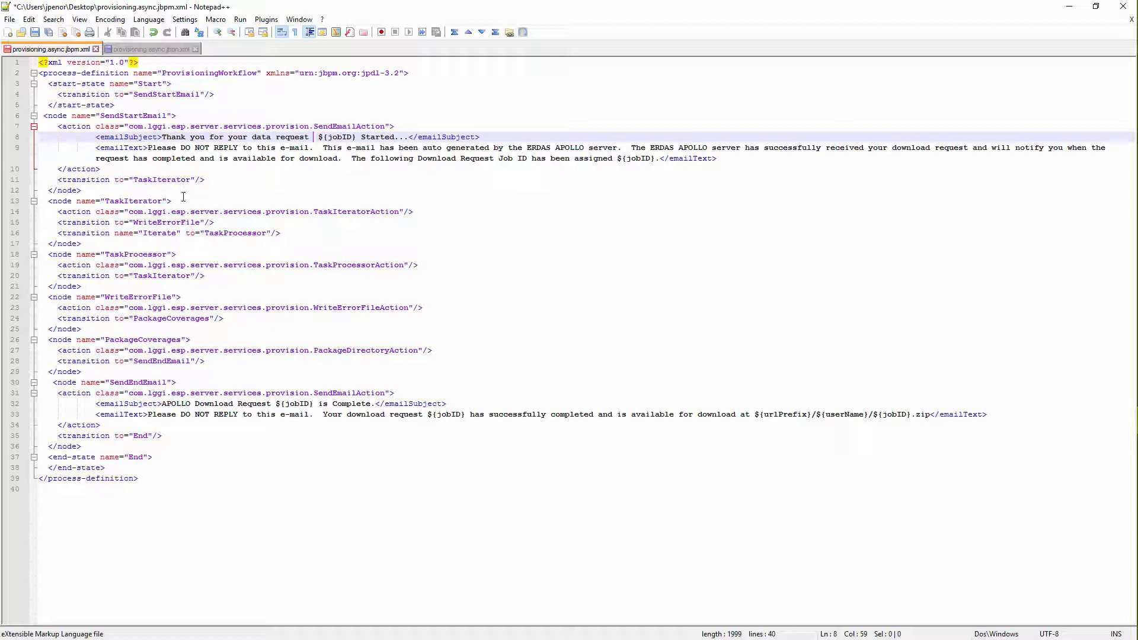
- Examine the SendEndEmail node and compare its e-mail text and ${jobID} variable with the SendStartEmail text
{"action": "left_click", "coordinate": [177, 382]}
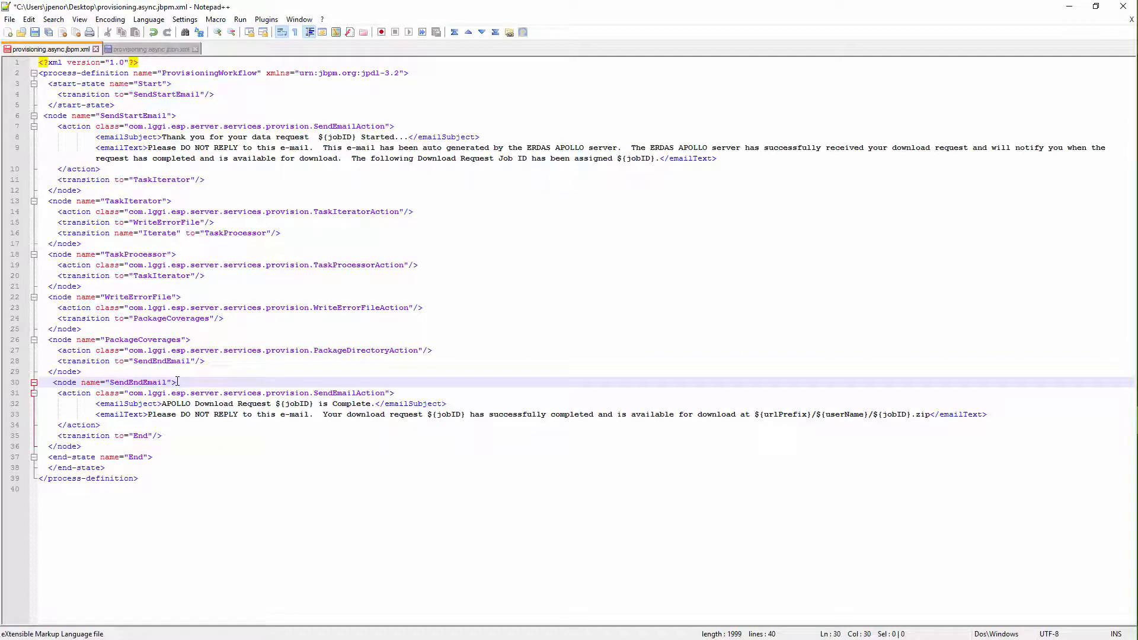
{"action": "left_click", "coordinate": [148, 414]}
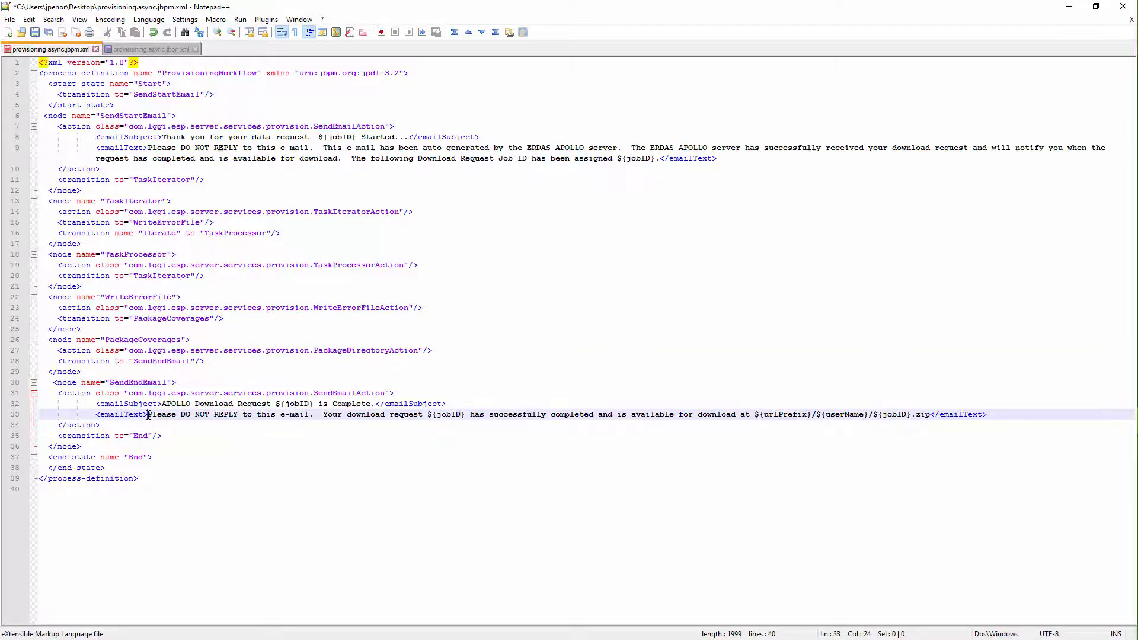
{"action": "left_click", "coordinate": [147, 149]}
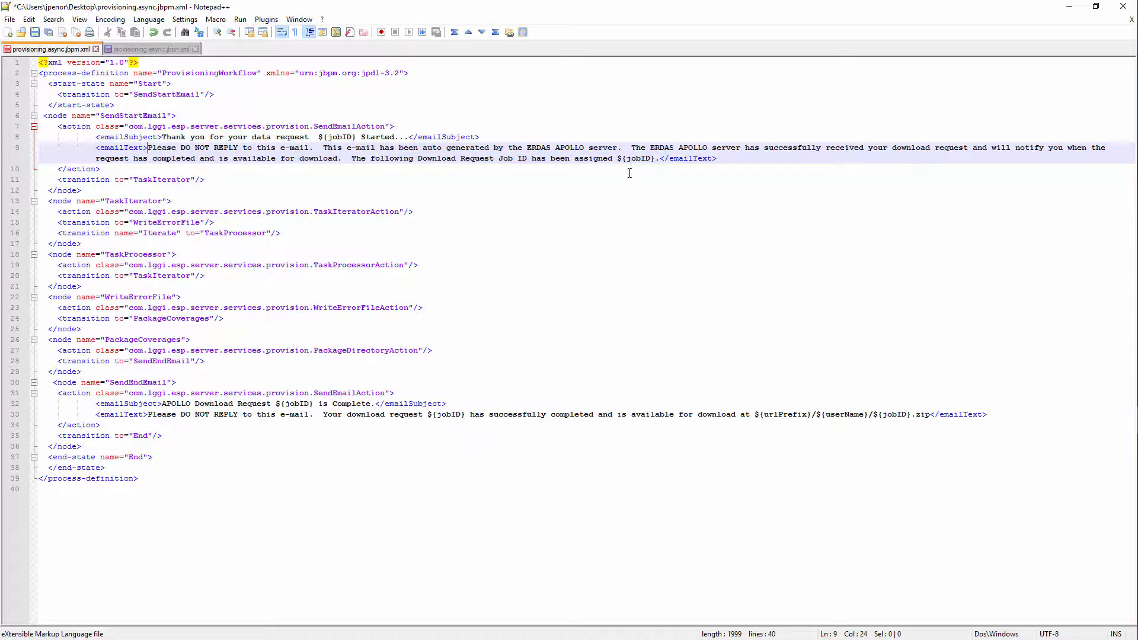
{"action": "left_click", "coordinate": [442, 414]}
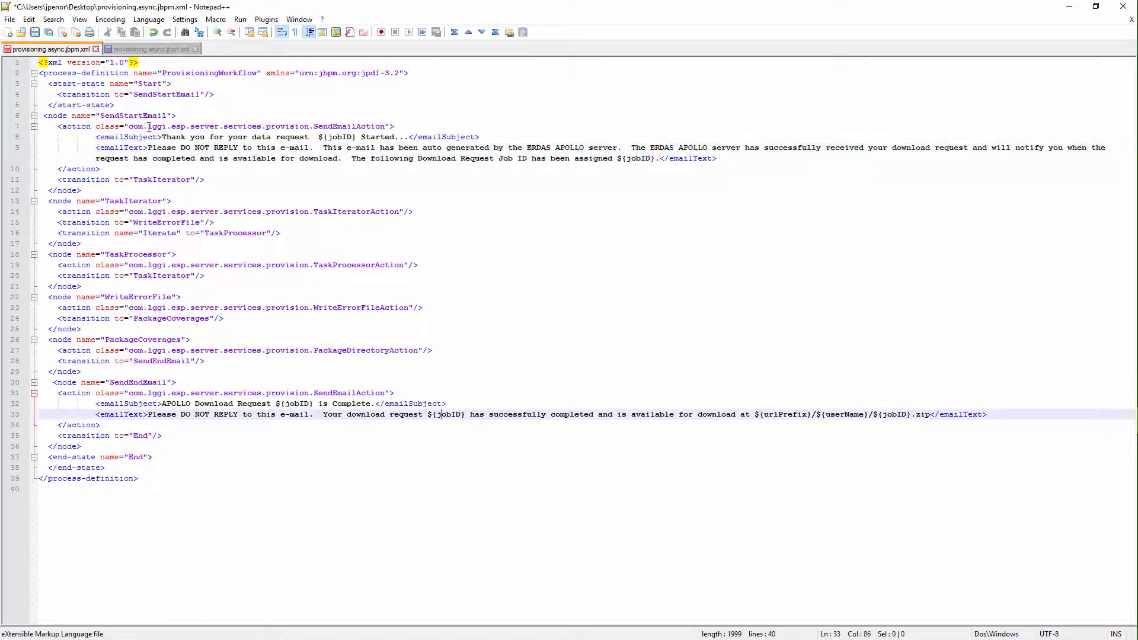
- Display the customized provisioning.async.jbpm.xml and examine the SendEndEmail text, highlighting its ${urlPrefix}/${userName}/${jobID} download path
{"action": "left_click", "coordinate": [145, 49]}
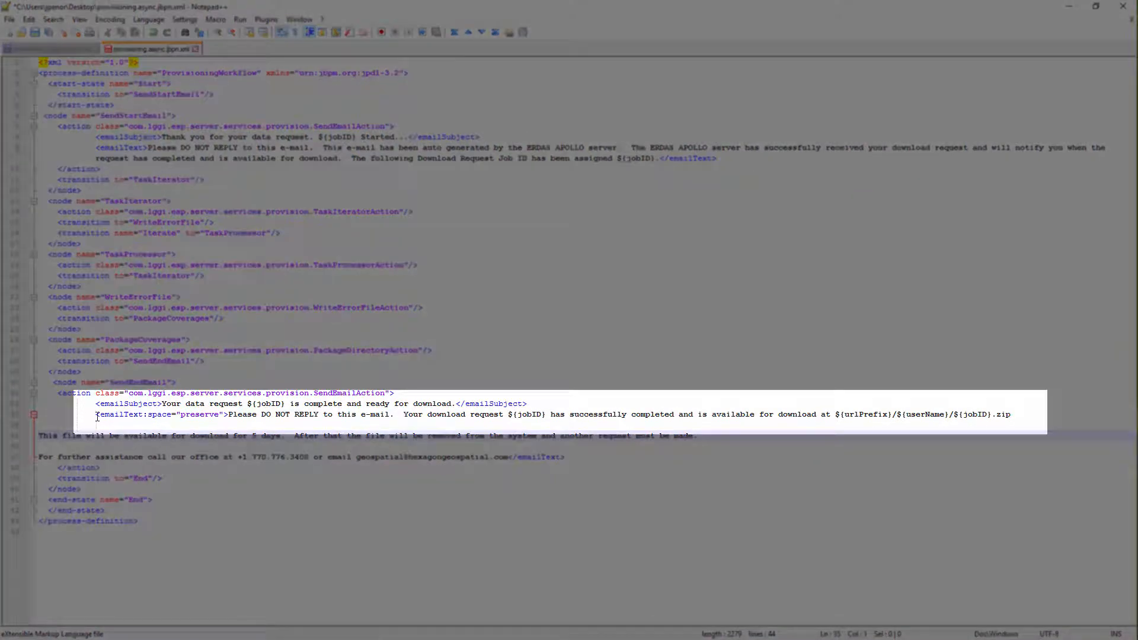
{"action": "left_click", "coordinate": [97, 415]}
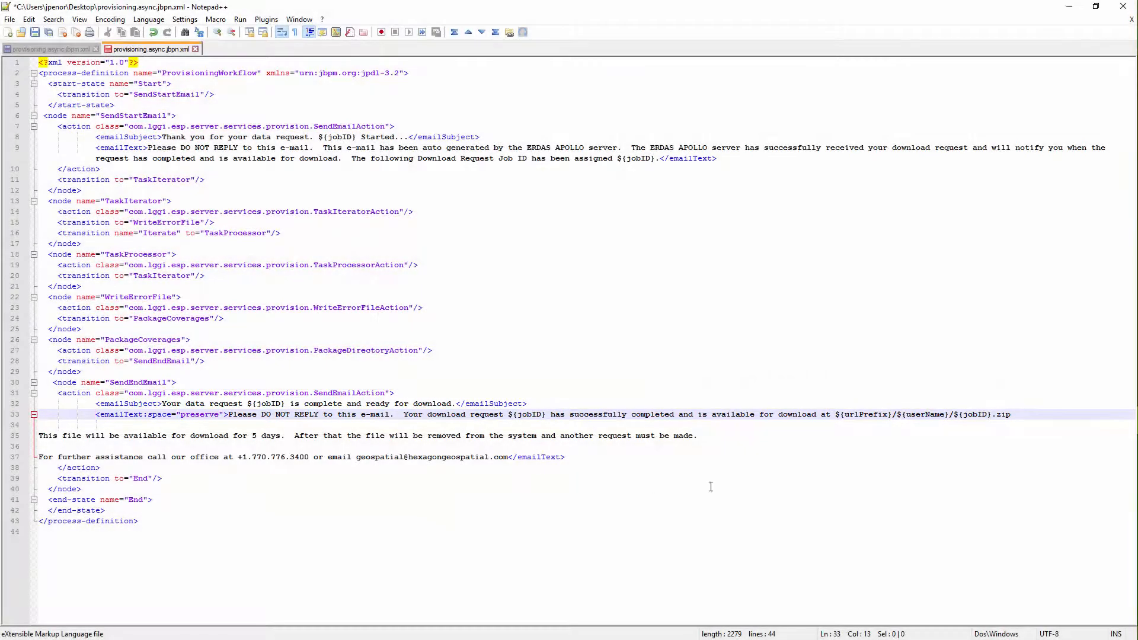
{"action": "left_click_drag", "start_coordinate": [836, 416], "coordinate": [994, 416]}
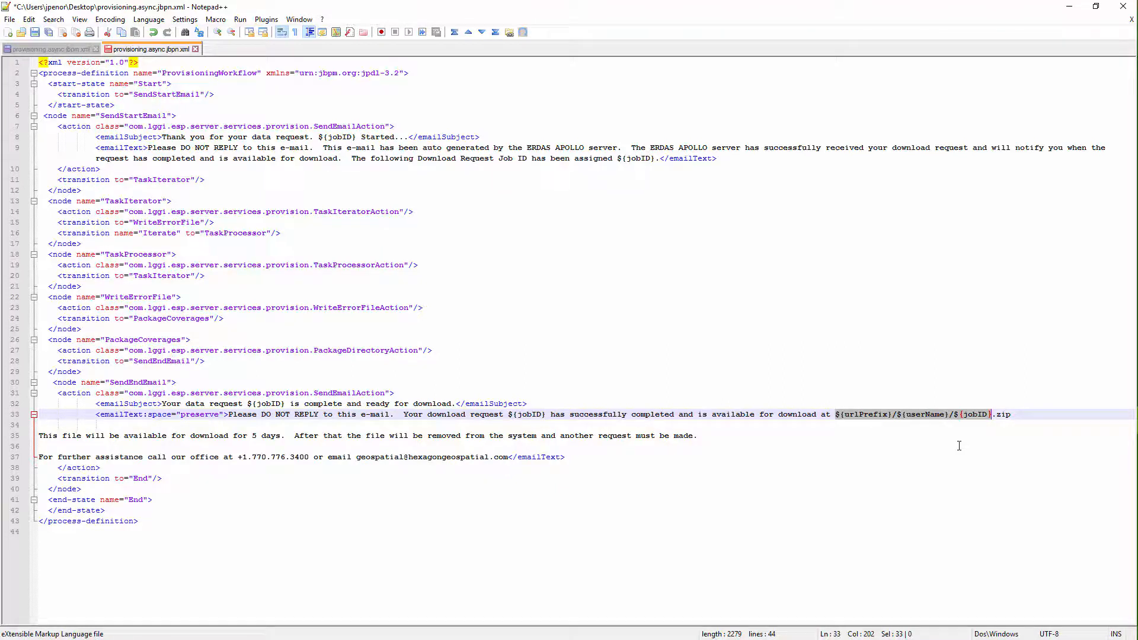
{"action": "left_click", "coordinate": [959, 445]}
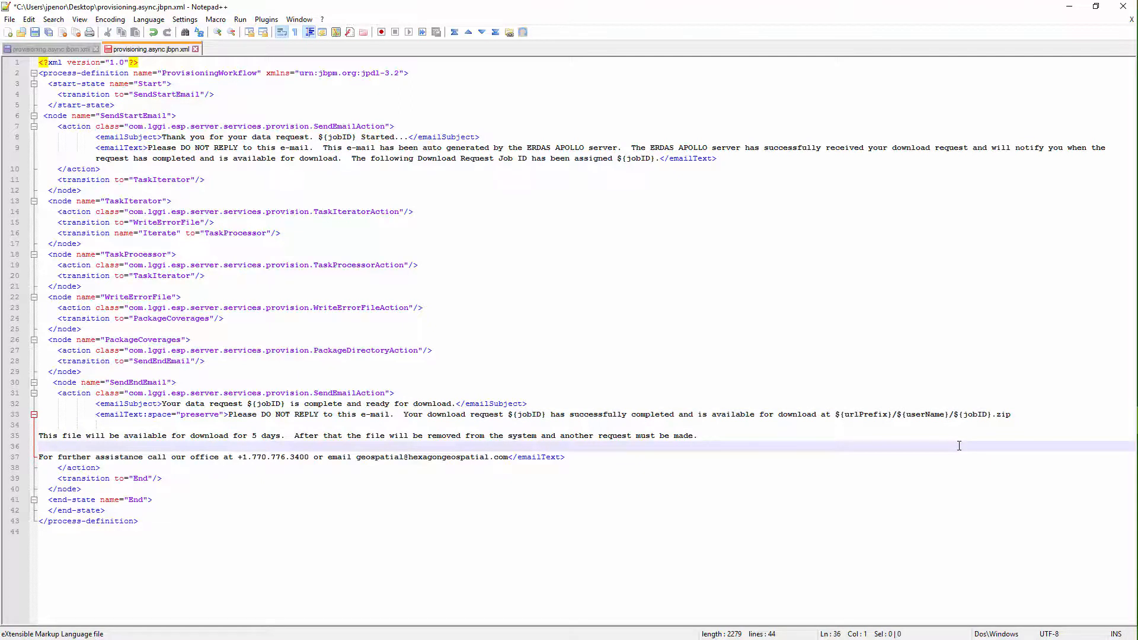